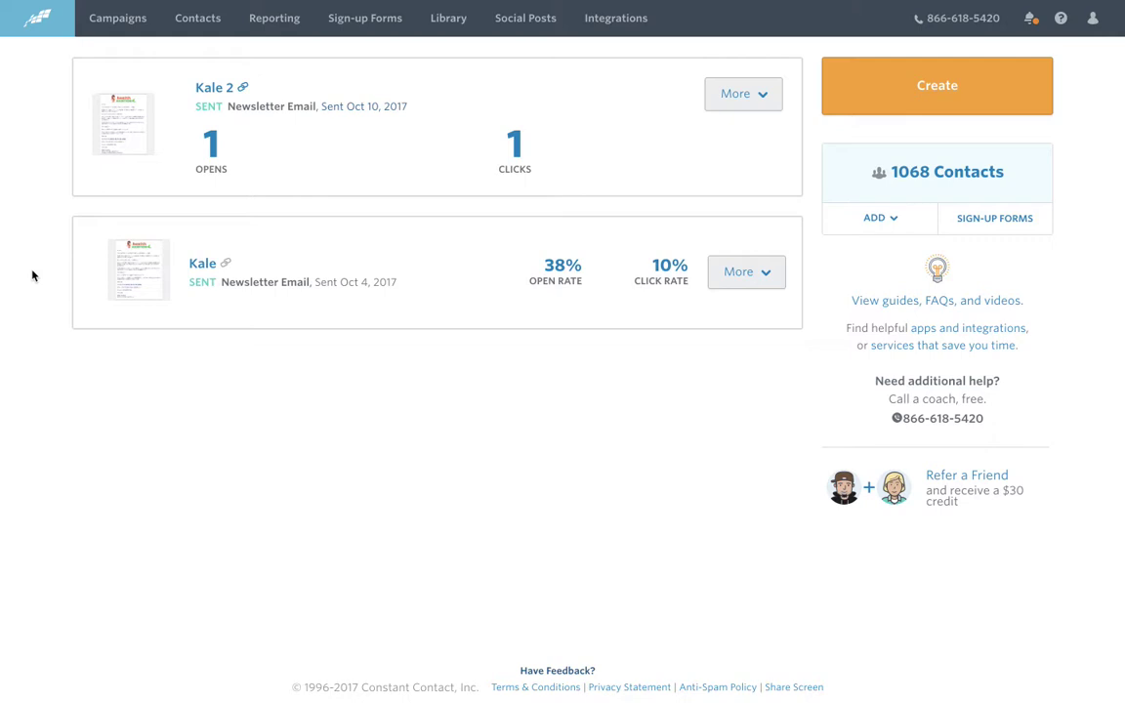
Open Contact Management from the Contacts tab, listing the 1068 active contacts
left_click(200, 26)
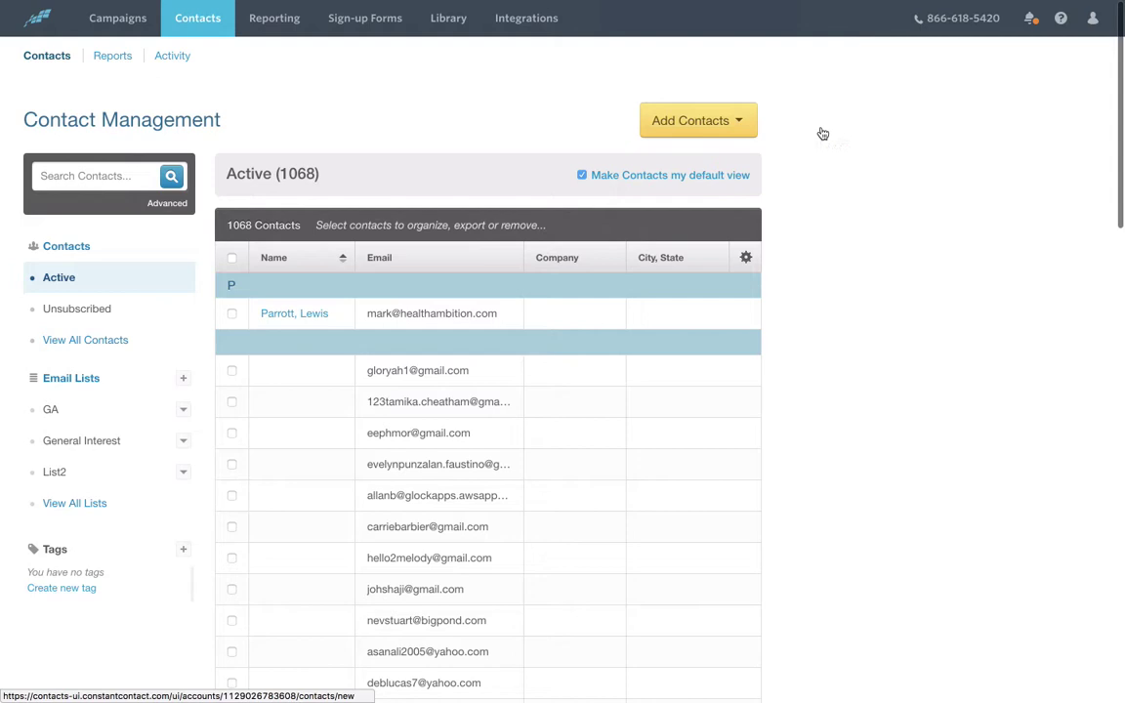
Glance at the Add Contacts options, toggle select-all off again, and mark one single contact
left_click(718, 119)
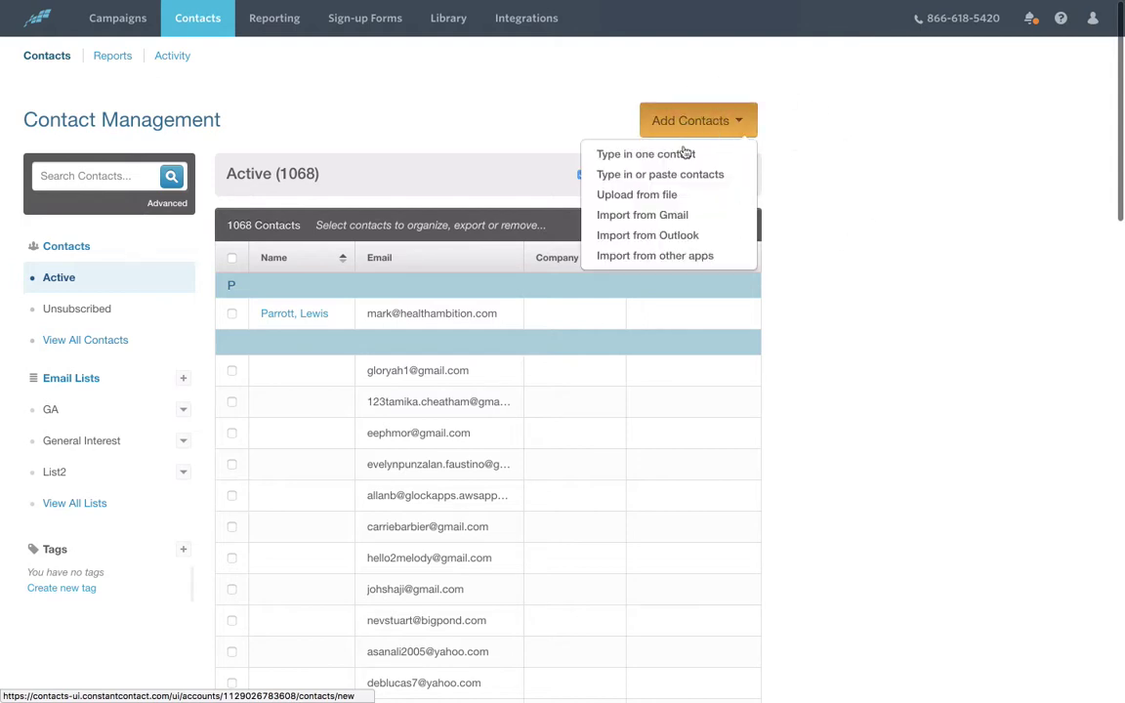
left_click(859, 302)
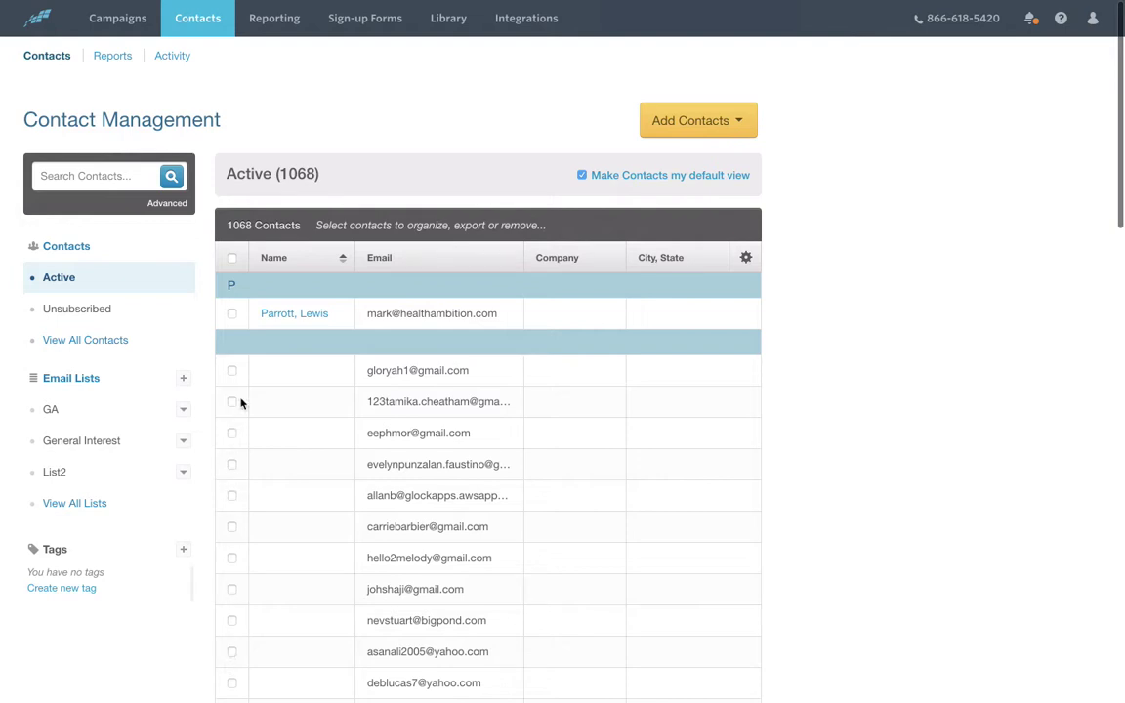
left_click(232, 260)
left_click(233, 260)
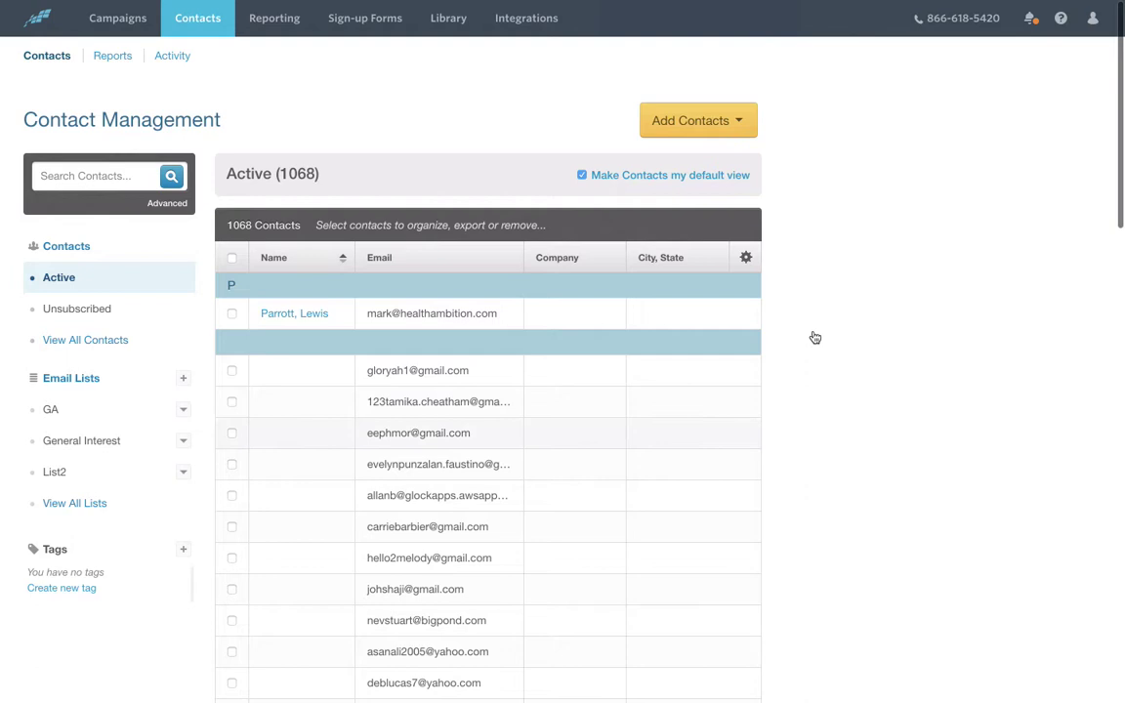
left_click(232, 435)
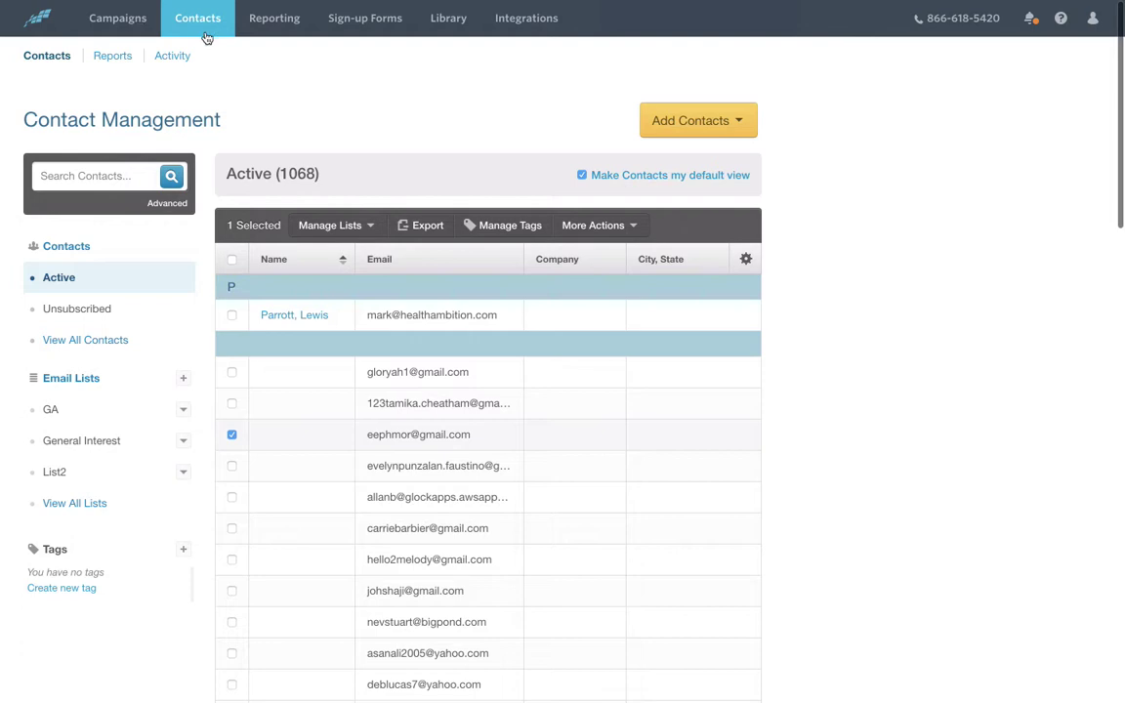
Go to the Campaigns area to build the inactive 'test' autoresponder series
left_click(139, 20)
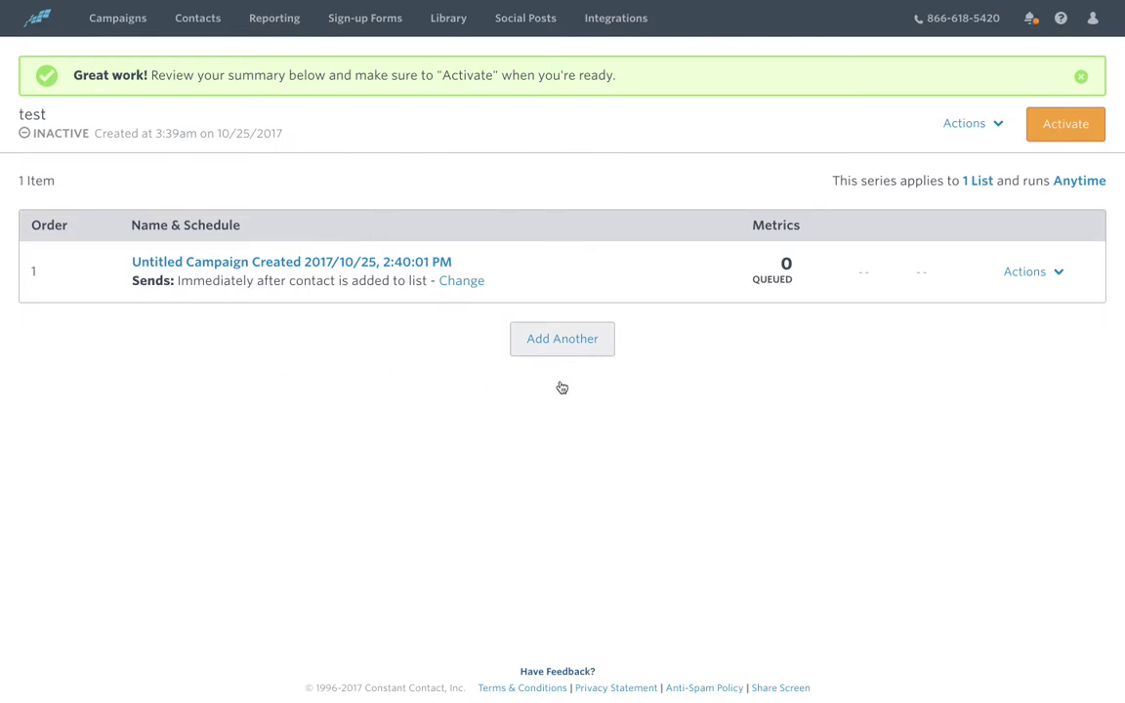
Add a second Blank-template email to the test series and view its schedule without changes
left_click(524, 351)
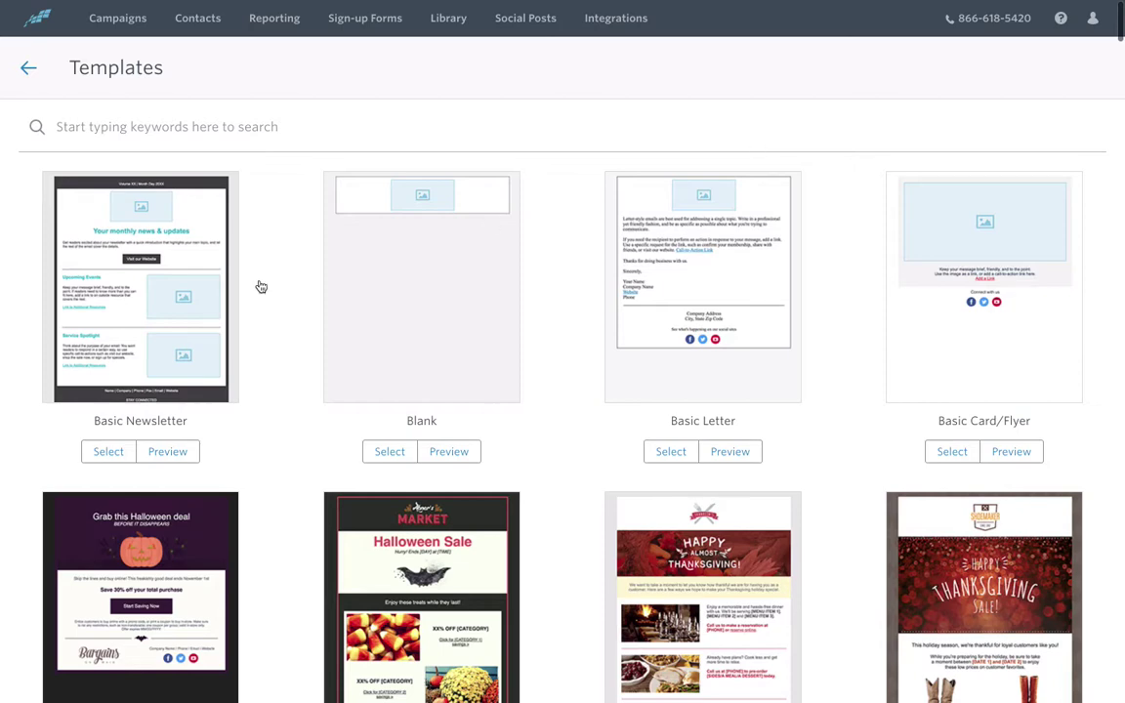
left_click(386, 452)
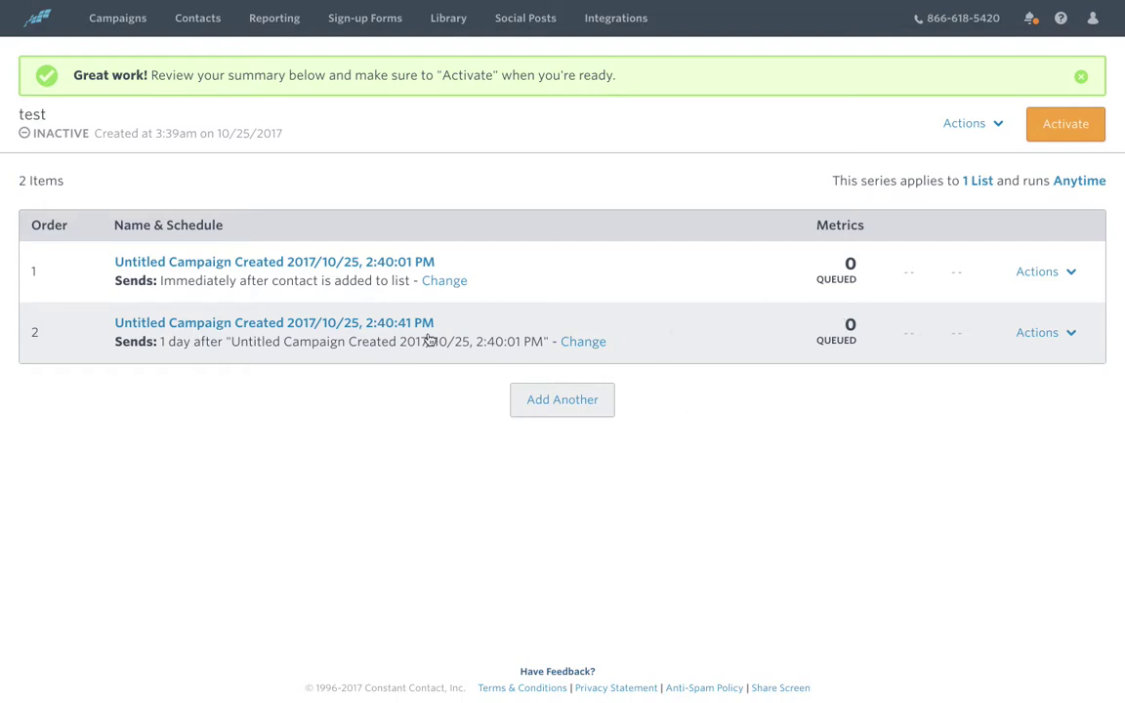
left_click(584, 342)
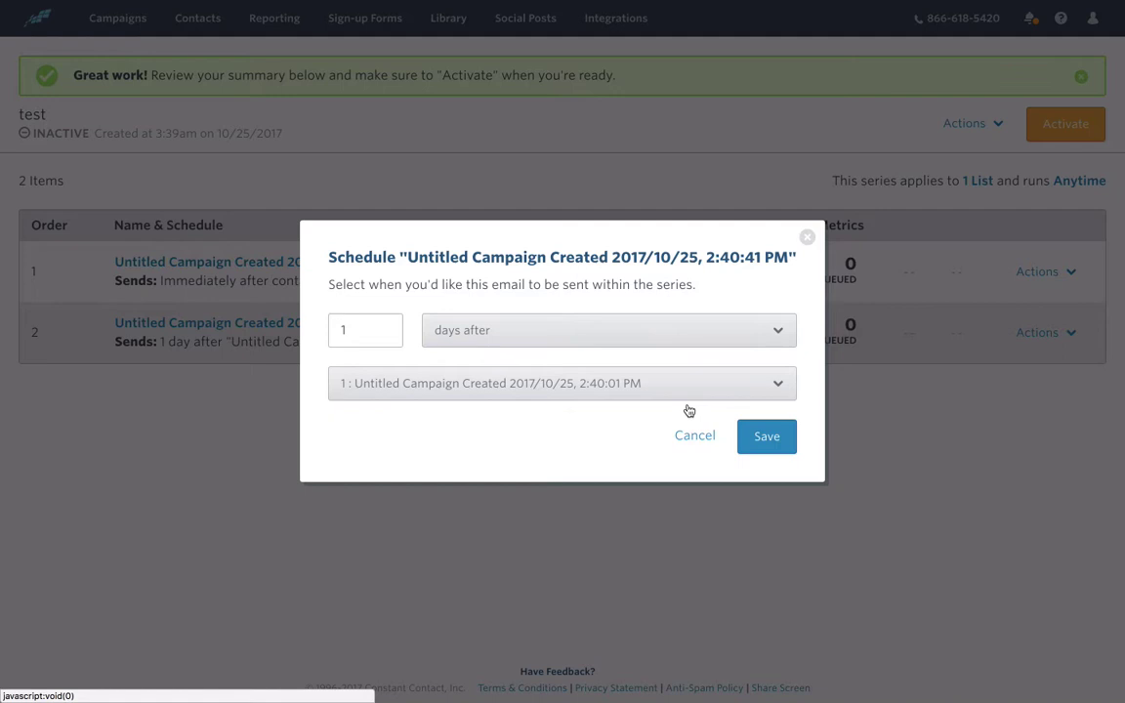
left_click(690, 437)
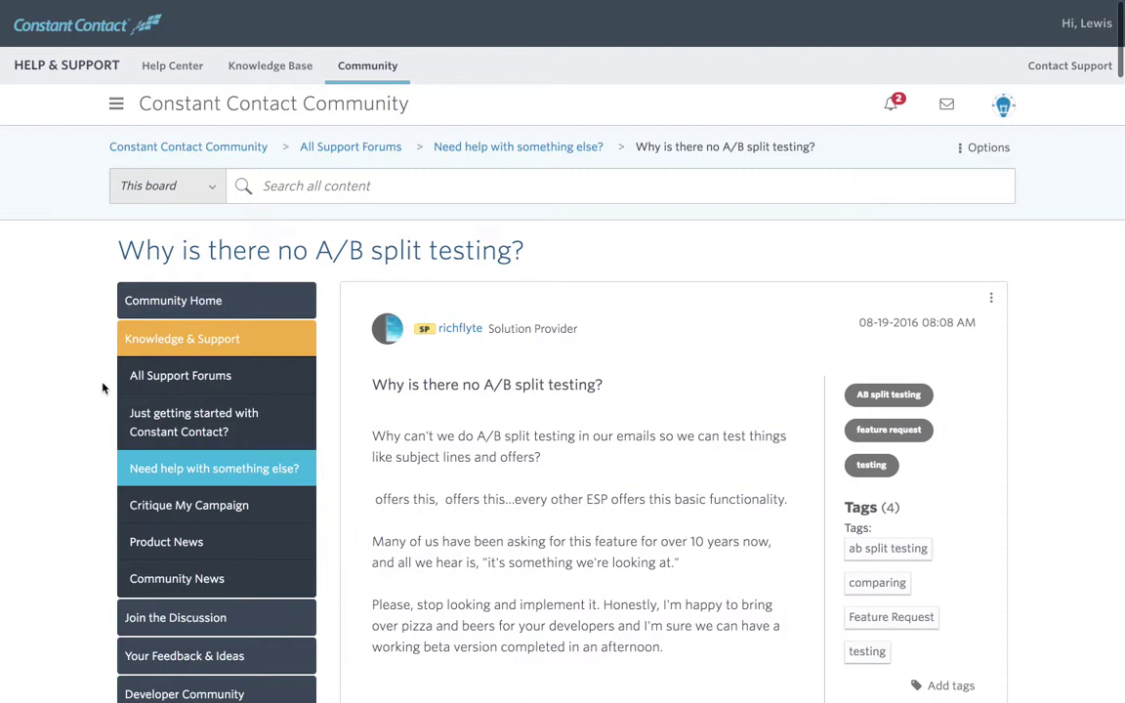
scroll(103, 389, "down", 3)
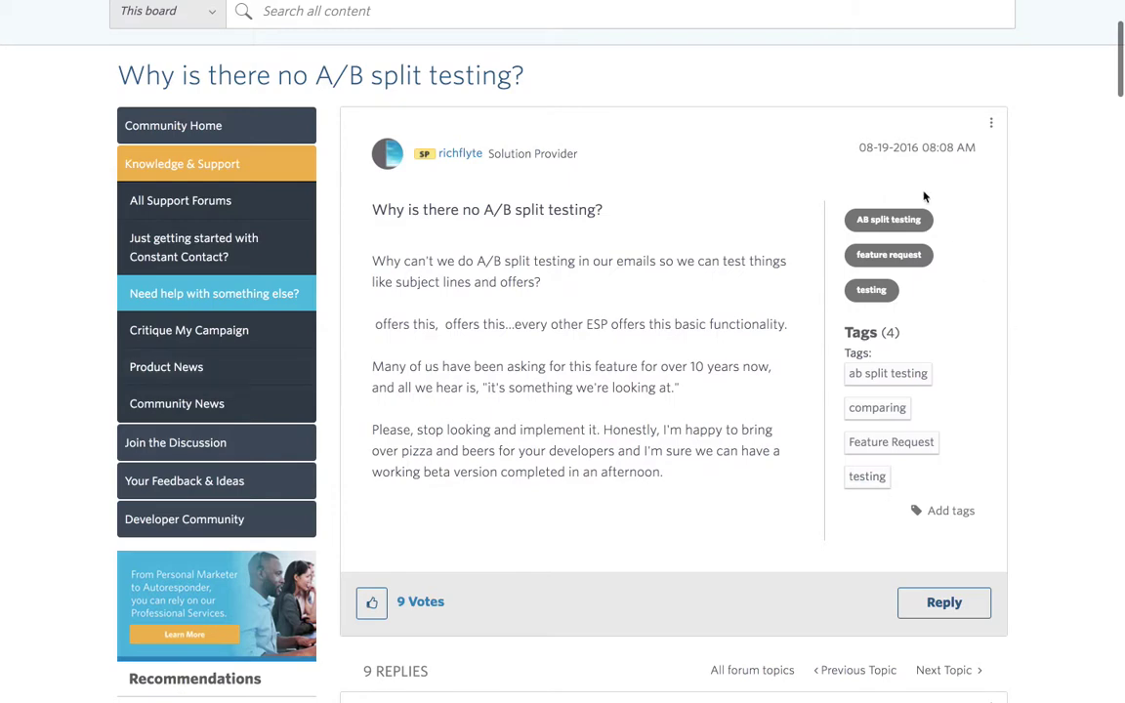
left_click_drag(919, 150, 860, 147)
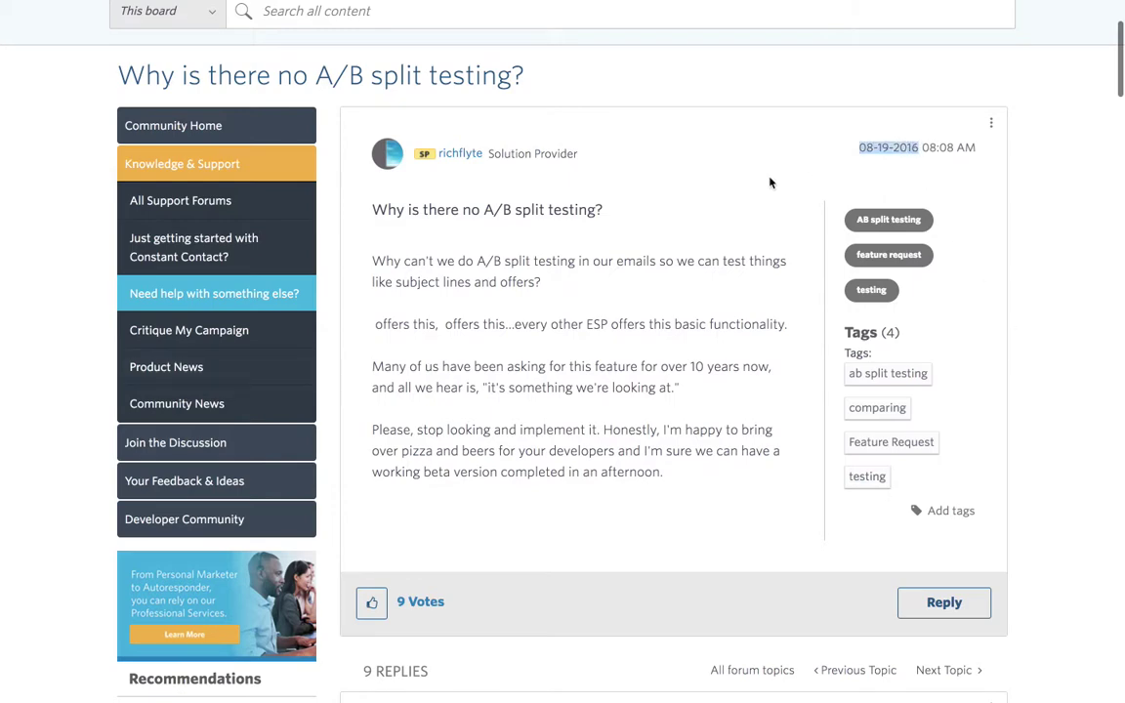
left_click(526, 360)
scroll(427, 452, "down", 4)
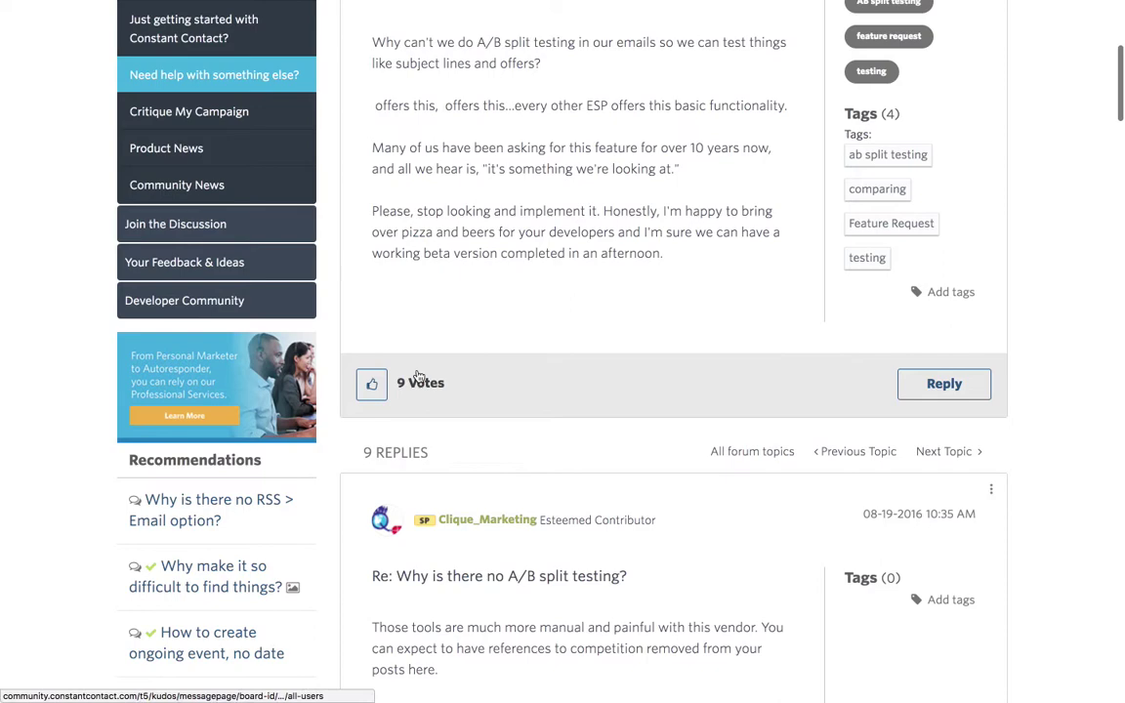
scroll(420, 410, "down", 5)
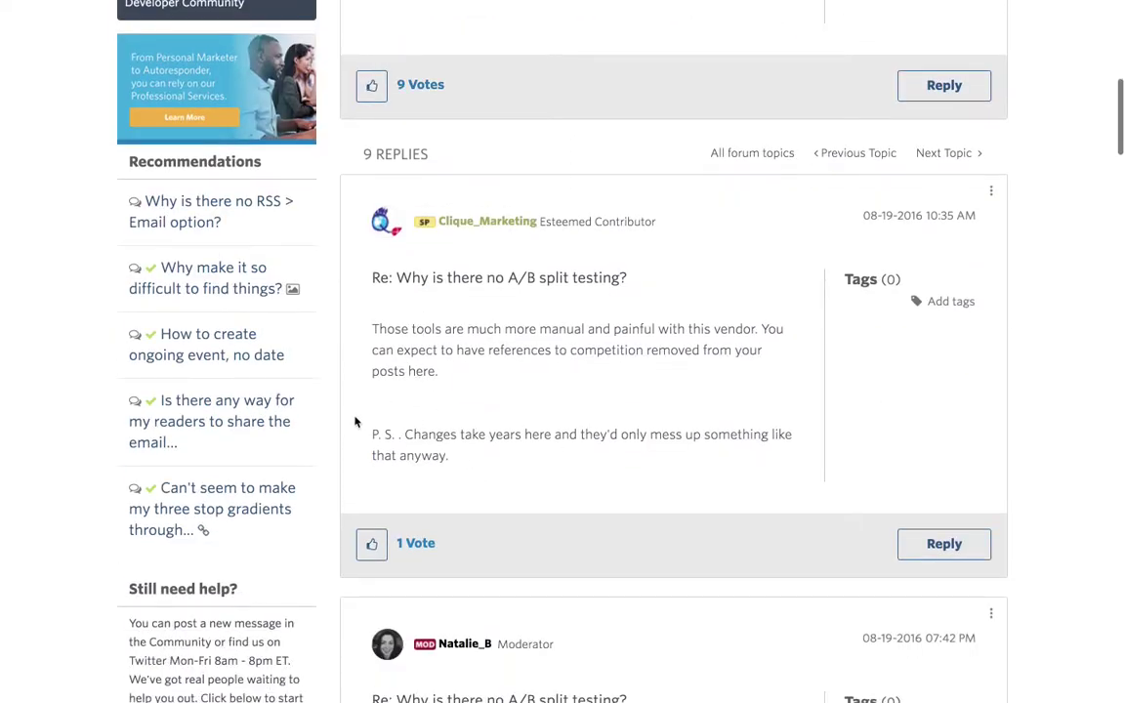
left_click_drag(354, 422, 586, 486)
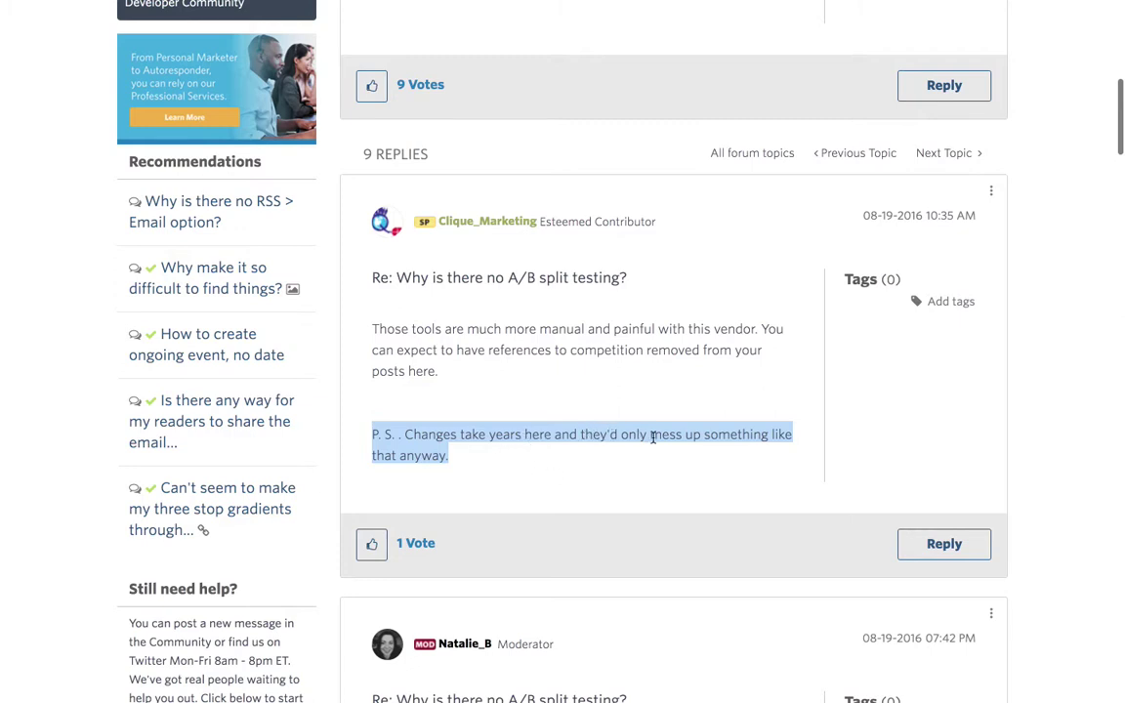
left_click(751, 462)
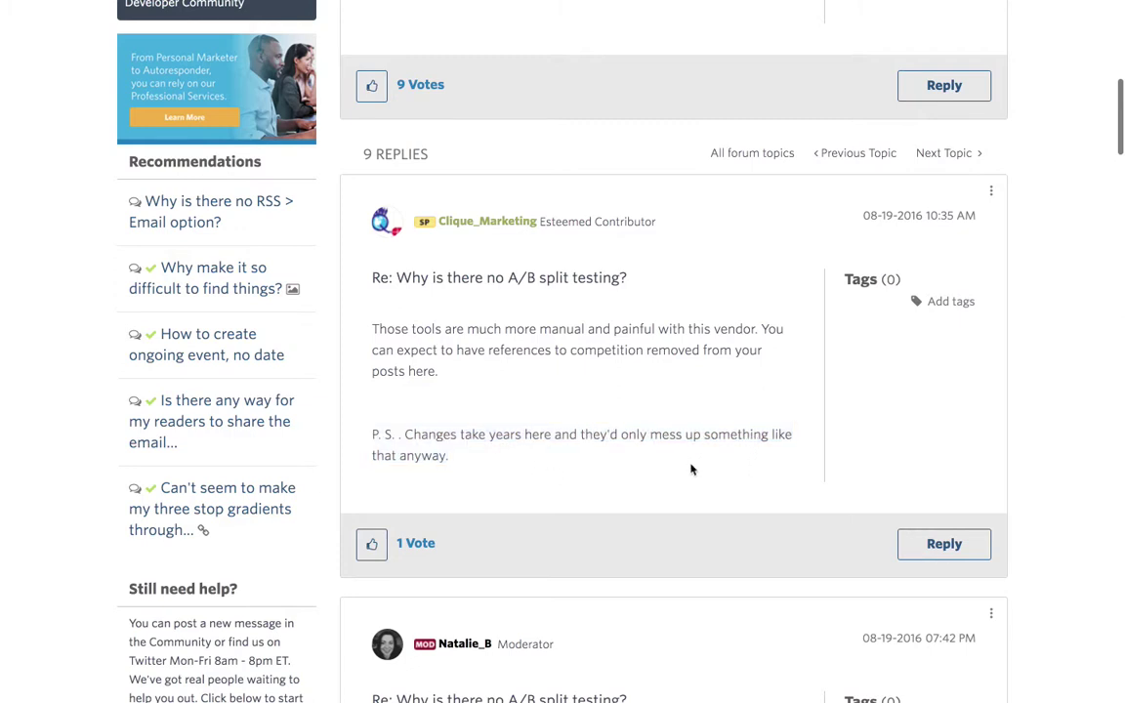
left_click_drag(664, 223, 538, 223)
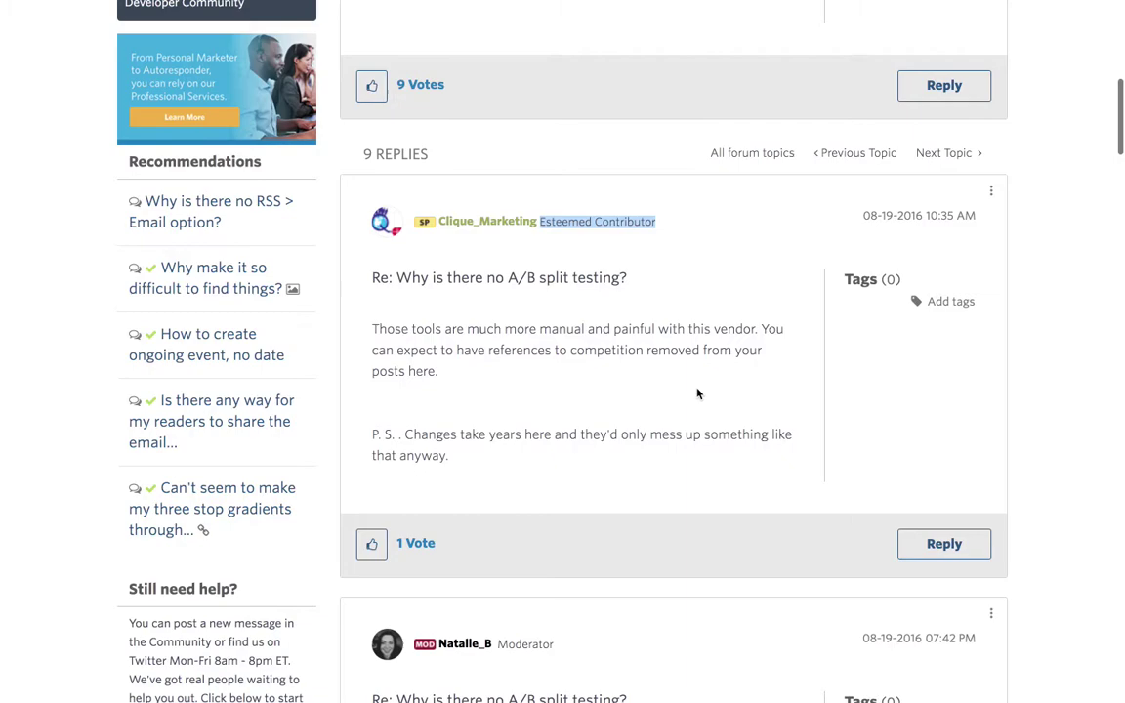
left_click(461, 384)
scroll(461, 384, "down", 1)
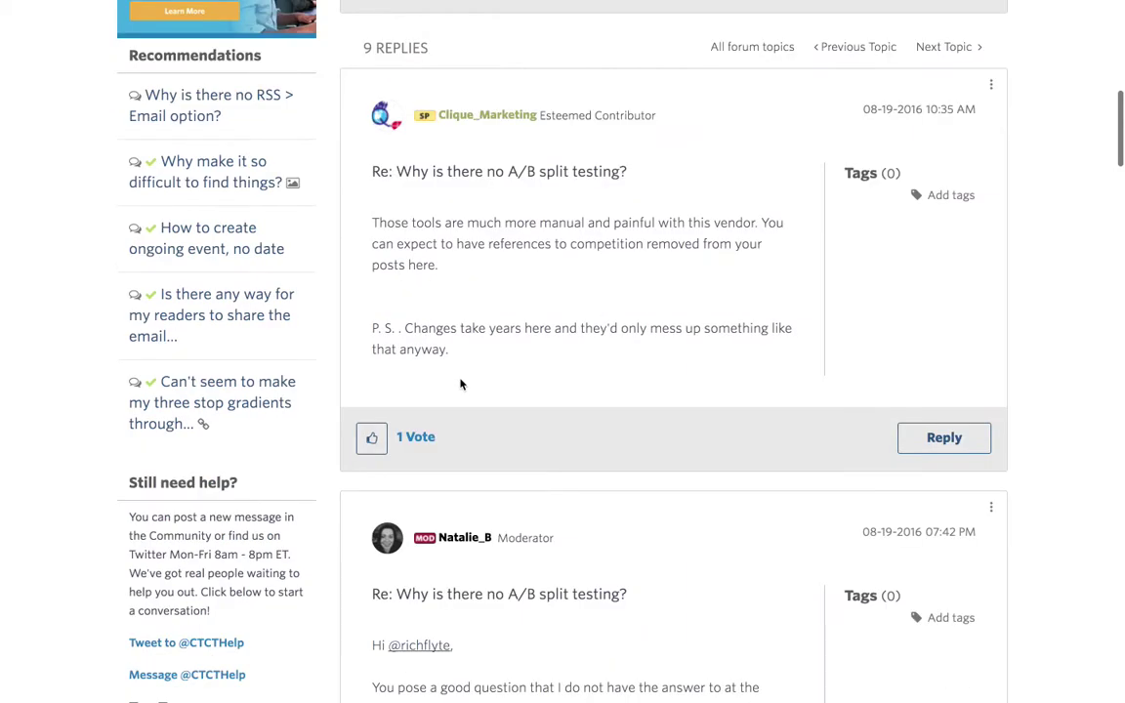
scroll(461, 386, "down", 5)
scroll(461, 395, "down", 4)
scroll(461, 396, "down", 3)
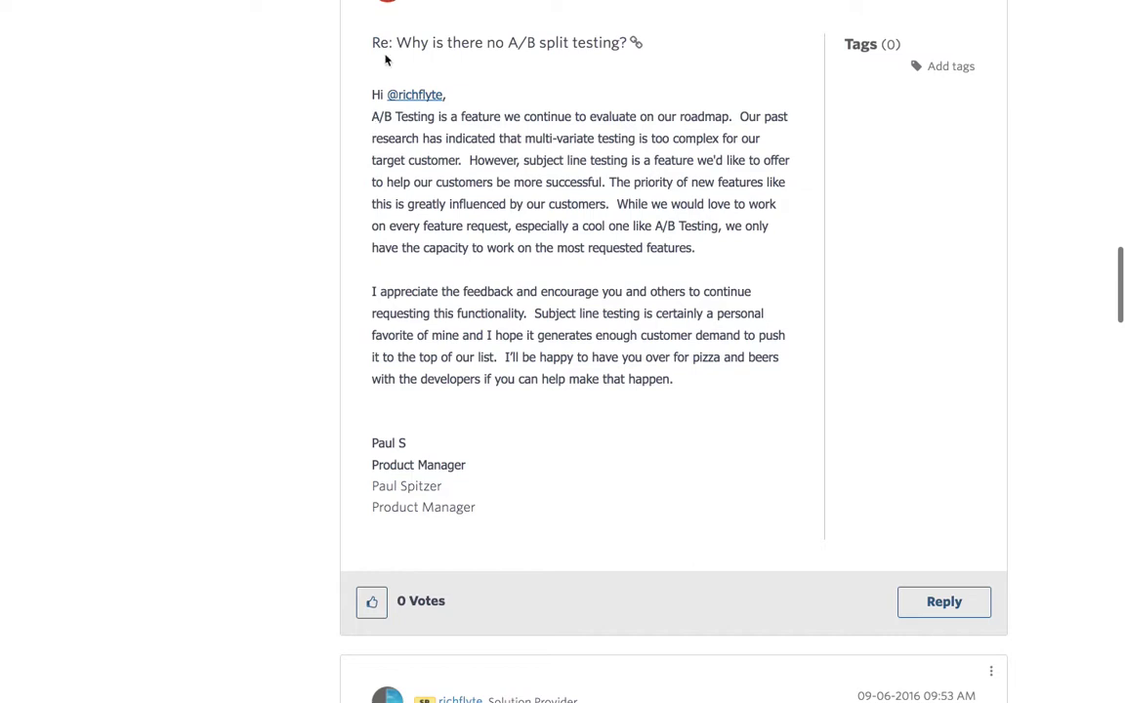
left_click_drag(468, 458, 342, 460)
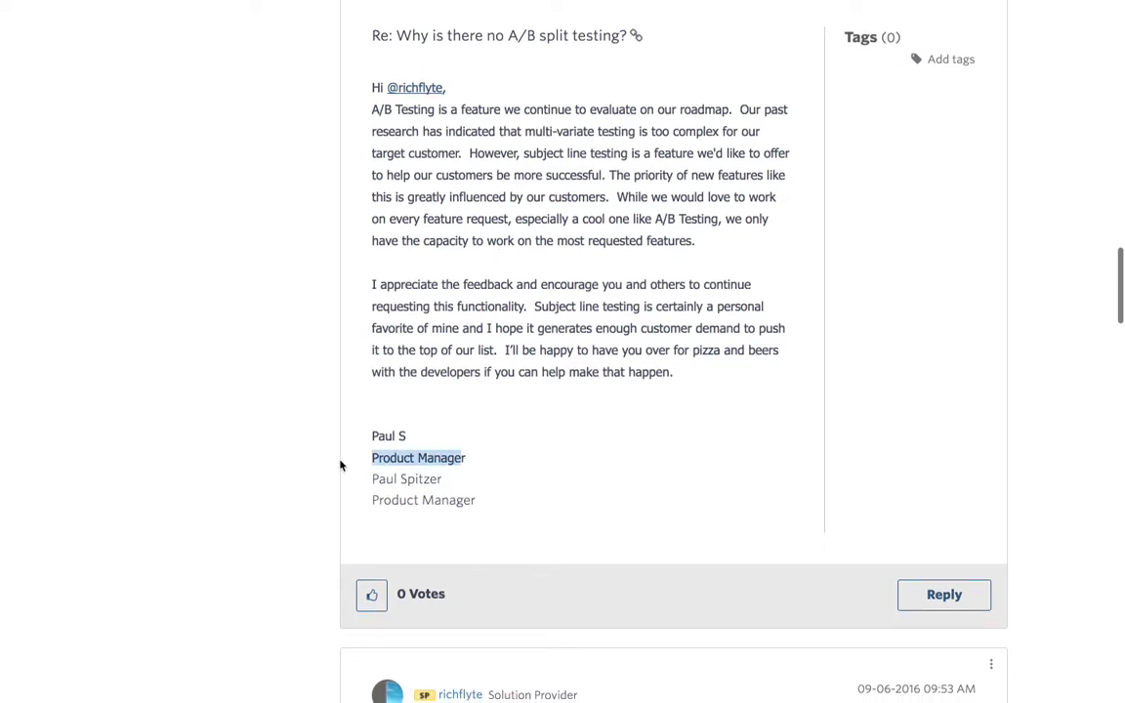
left_click_drag(399, 125, 571, 107)
left_click(497, 101)
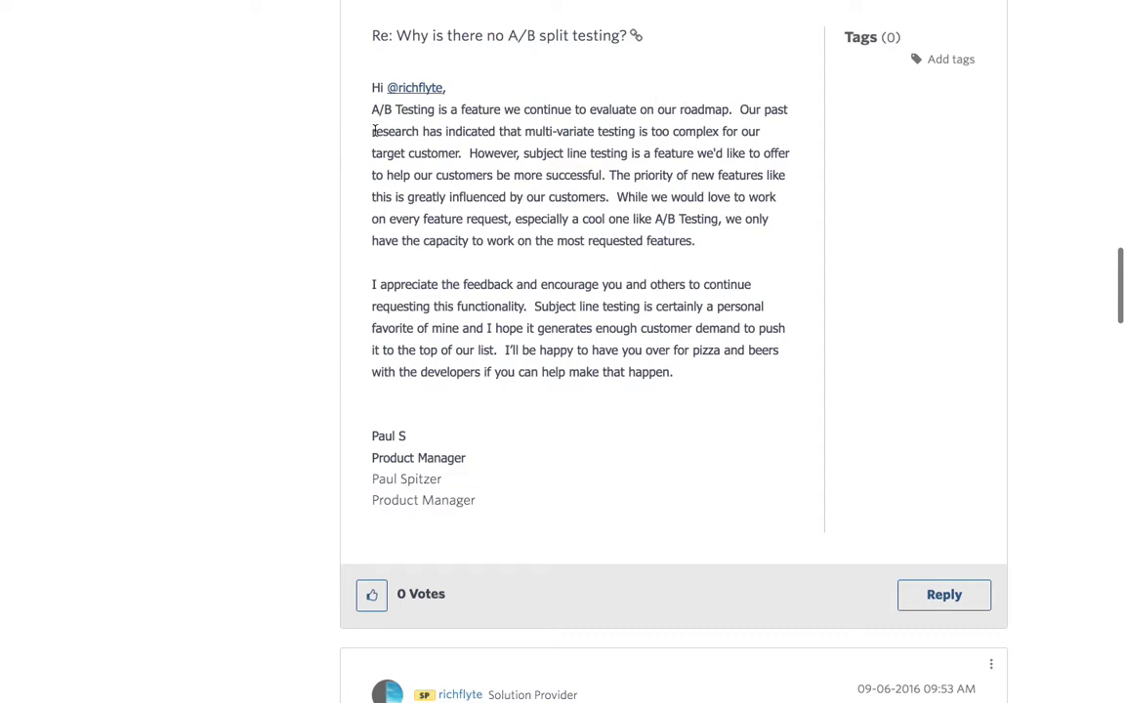
mouse_move(372, 131)
left_mouse_down()
mouse_move(760, 131)
mouse_move(474, 164)
mouse_move(462, 155)
left_mouse_up()
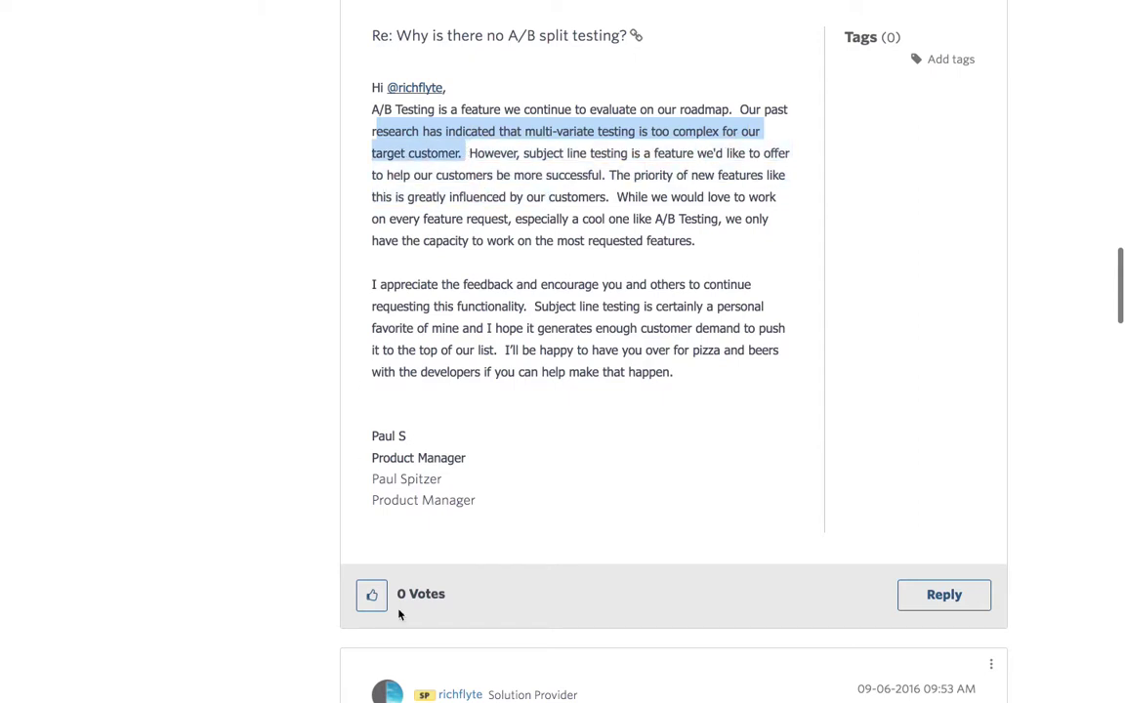
scroll(400, 613, "down", 10)
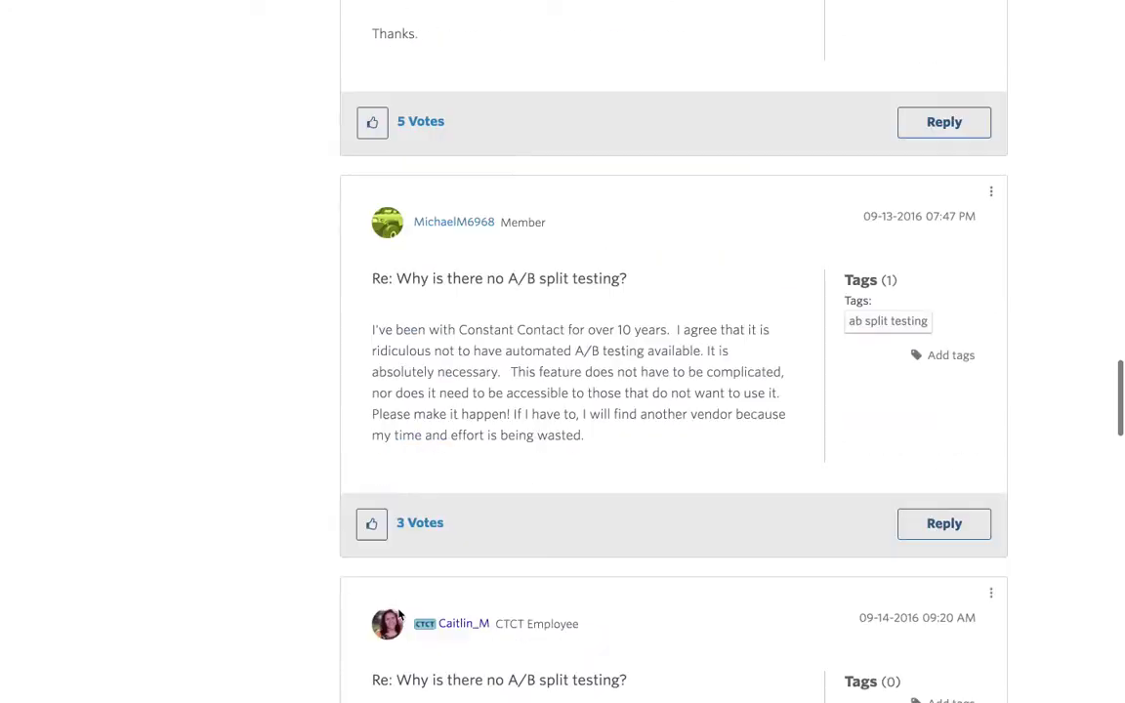
scroll(399, 613, "down", 7)
scroll(399, 613, "down", 5)
scroll(400, 613, "down", 1)
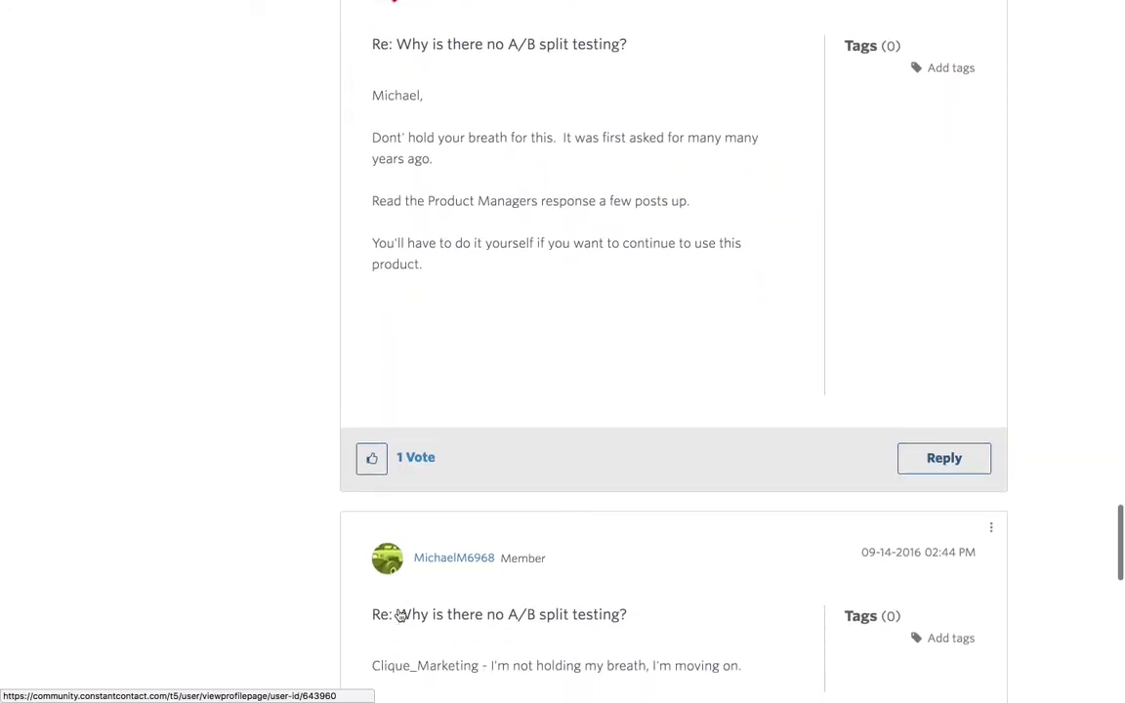
left_click_drag(371, 131, 616, 128)
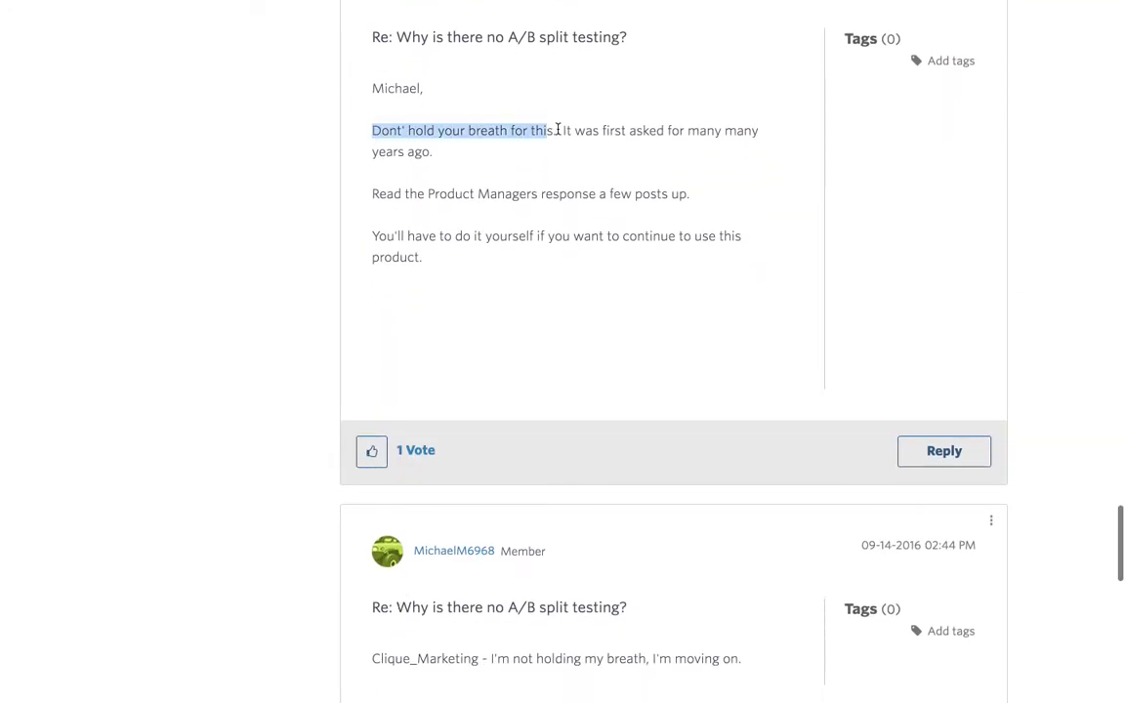
left_click(644, 127)
mouse_move(372, 130)
left_mouse_down()
mouse_move(678, 128)
mouse_move(690, 137)
mouse_move(663, 156)
left_mouse_up()
scroll(662, 157, "down", 6)
scroll(663, 159, "down", 4)
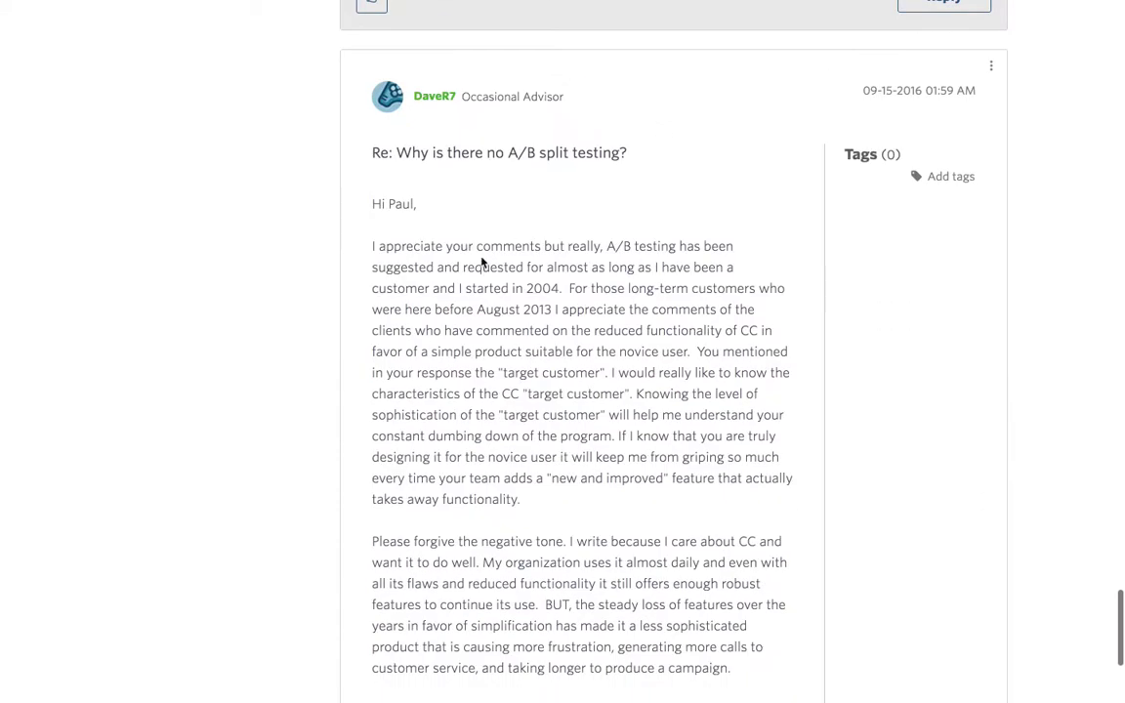
mouse_move(614, 247)
left_mouse_down()
mouse_move(734, 246)
mouse_move(427, 260)
mouse_move(635, 267)
mouse_move(484, 302)
mouse_move(559, 287)
left_mouse_up()
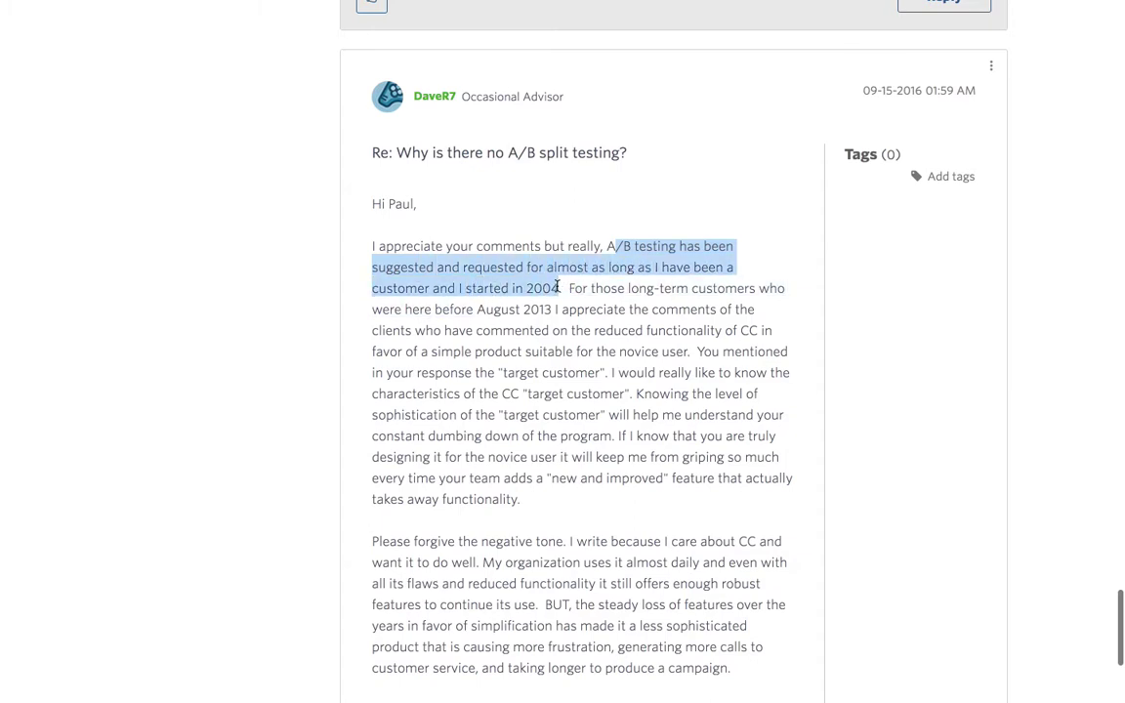
left_click(86, 349)
scroll(86, 349, "up", 1)
scroll(86, 348, "up", 5)
scroll(86, 349, "up", 10)
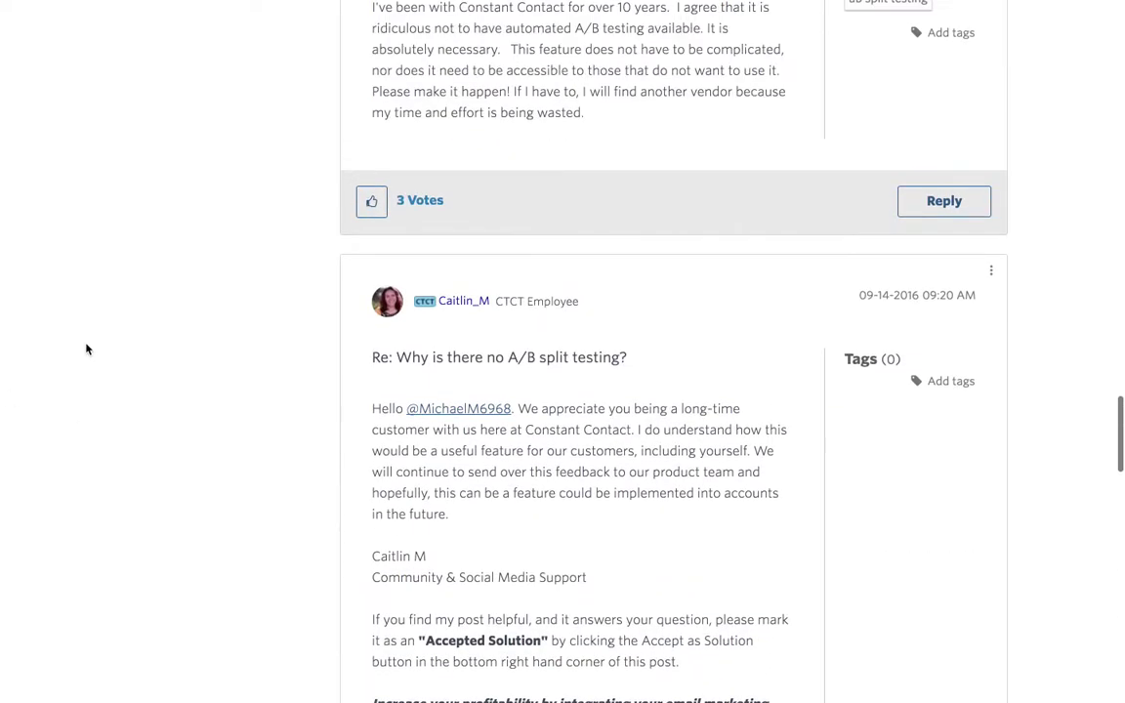
scroll(86, 348, "down", 3)
scroll(86, 349, "down", 3)
scroll(86, 349, "down", 2)
scroll(86, 349, "down", 3)
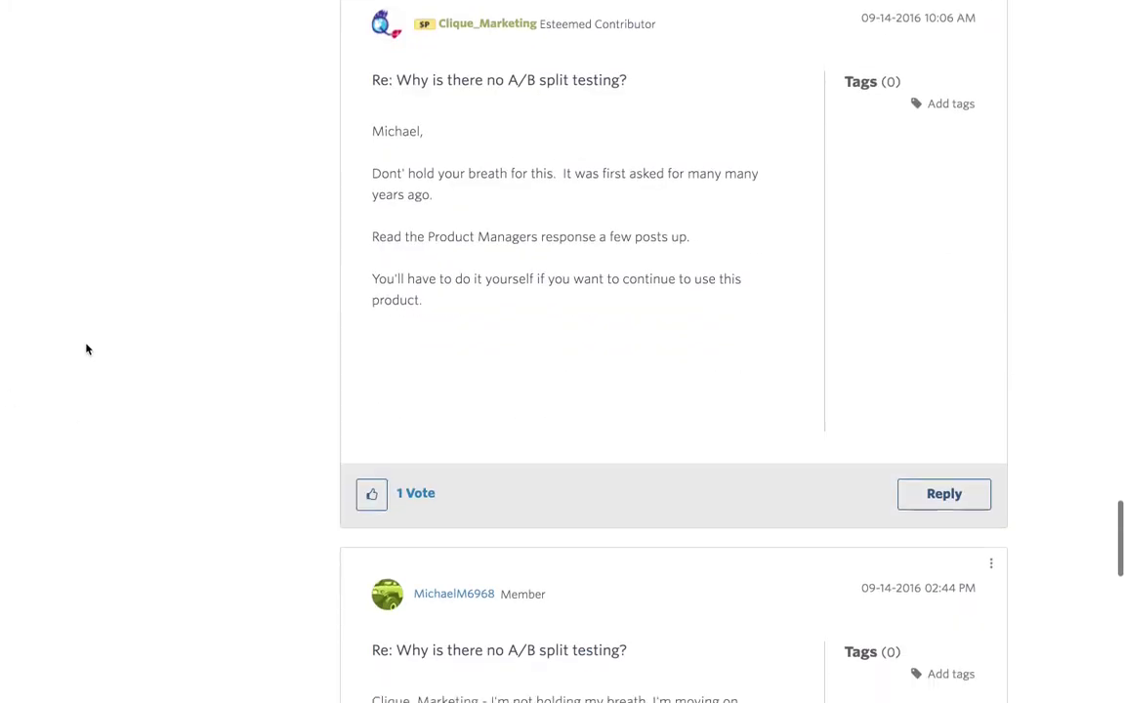
scroll(86, 348, "down", 4)
scroll(86, 349, "down", 3)
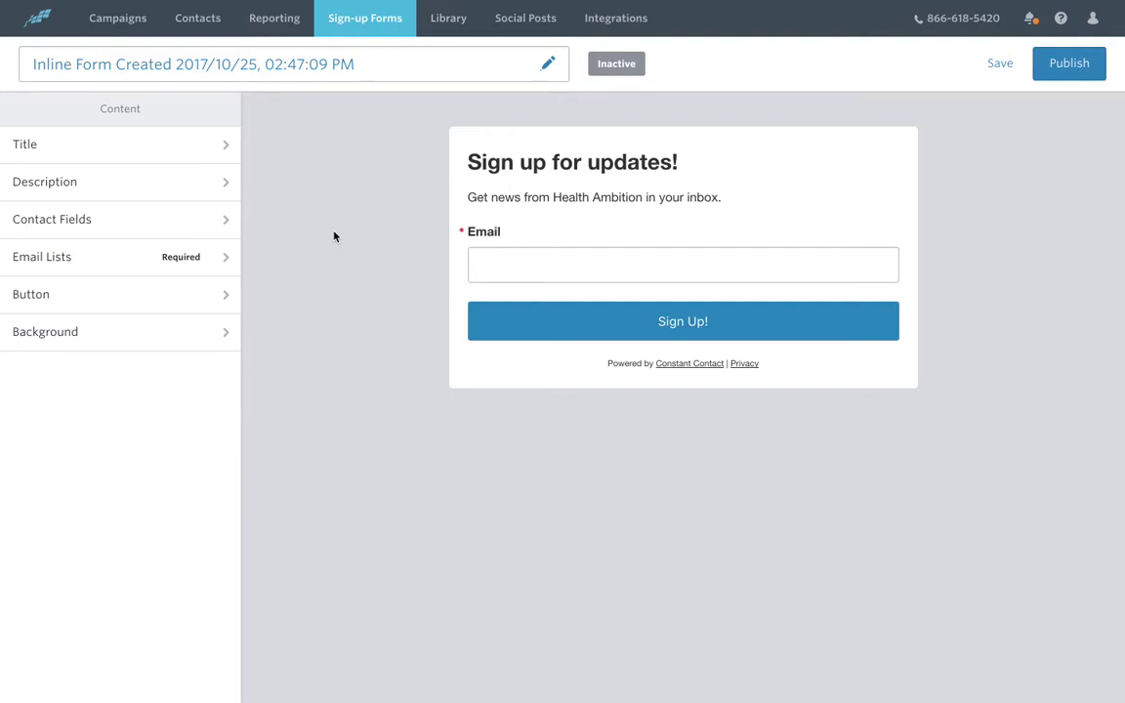
mouse_move(548, 162)
left_mouse_down()
mouse_move(500, 294)
mouse_move(725, 382)
left_mouse_up()
left_click(724, 382)
mouse_move(459, 141)
left_mouse_down()
mouse_move(886, 399)
mouse_move(276, 34)
left_mouse_up()
left_click(862, 402)
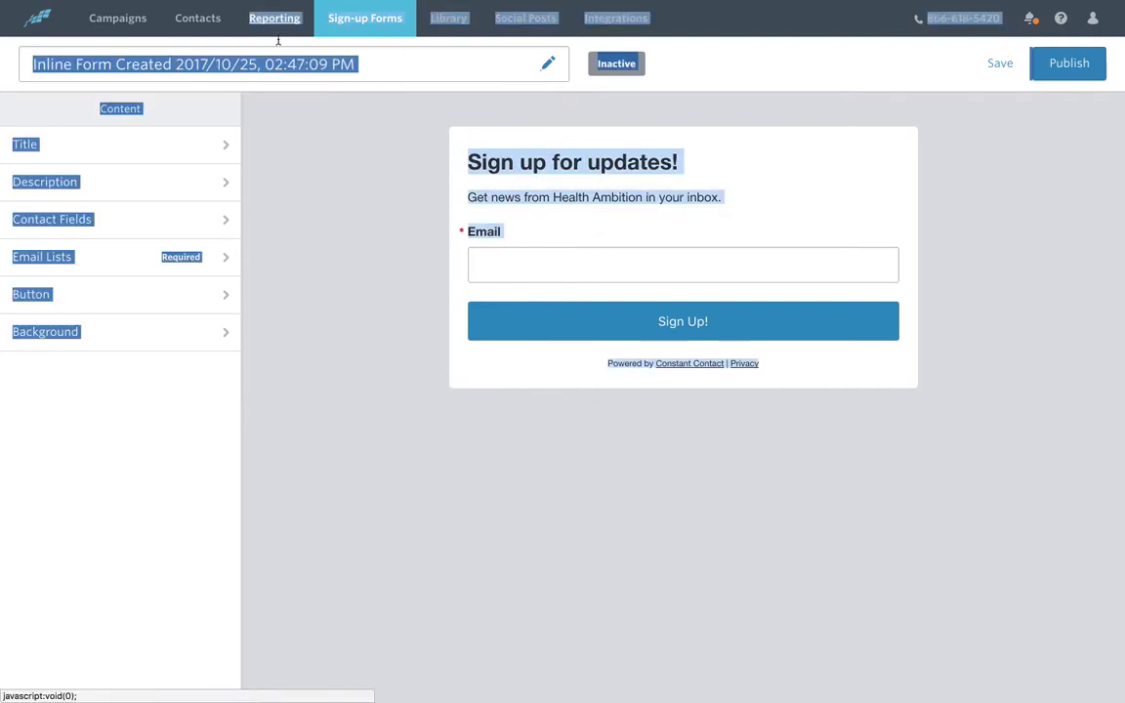
left_click(445, 193)
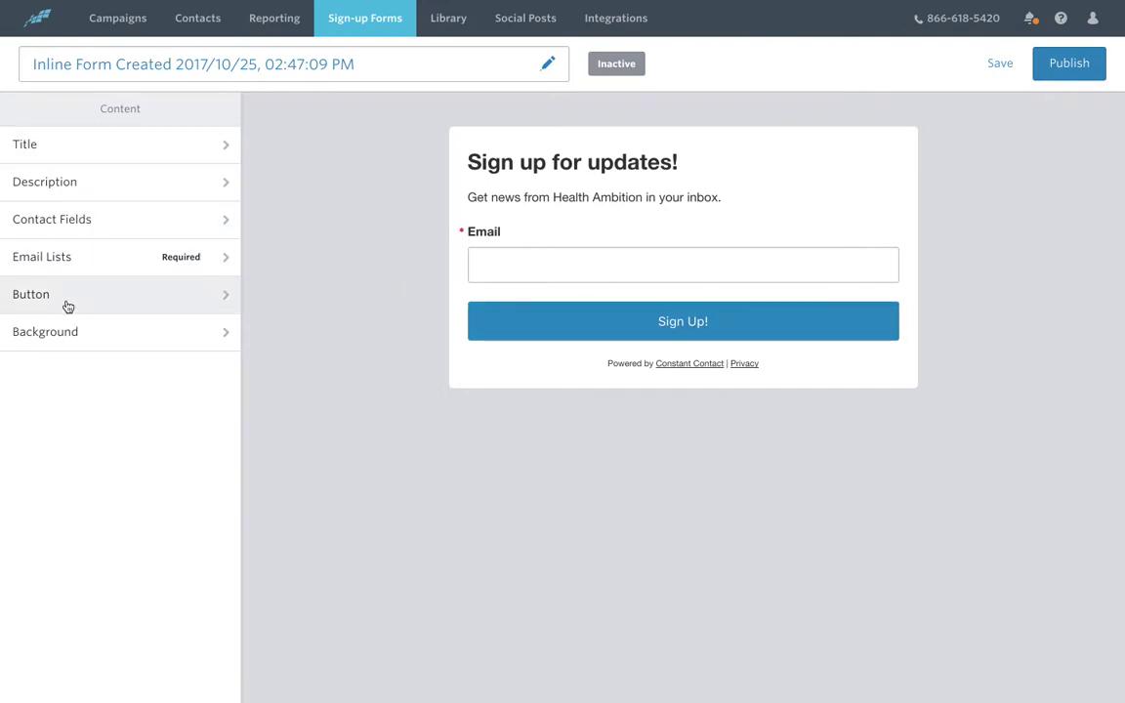
left_click(87, 158)
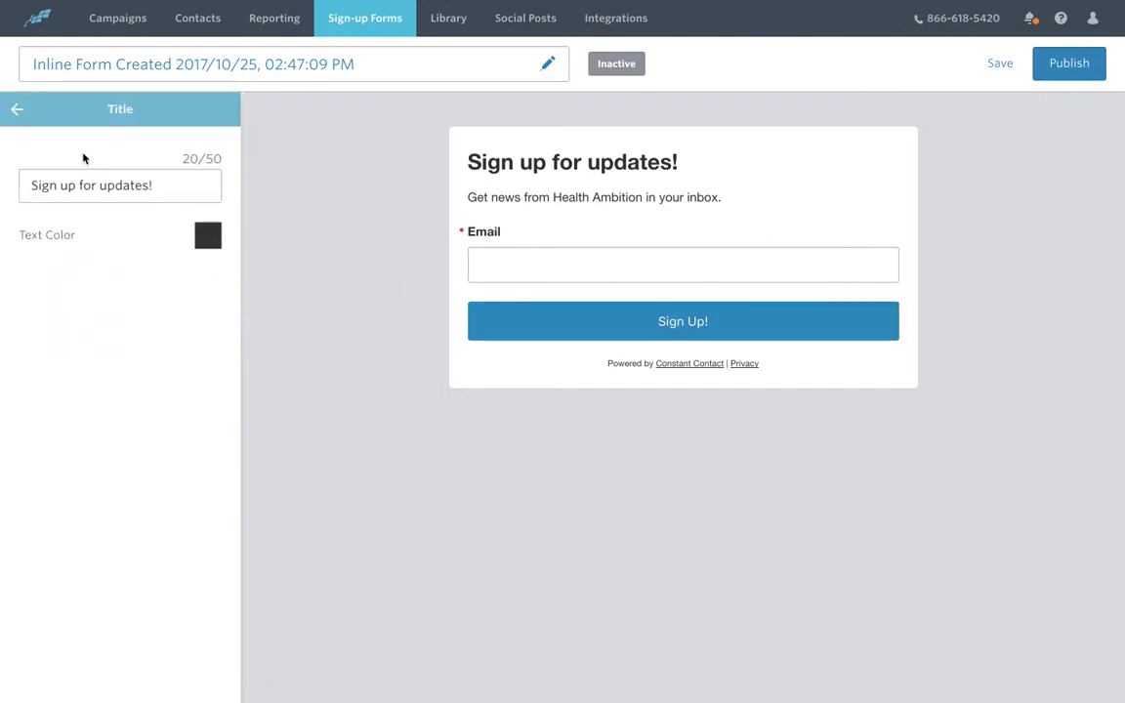
left_click(18, 110)
left_click(46, 189)
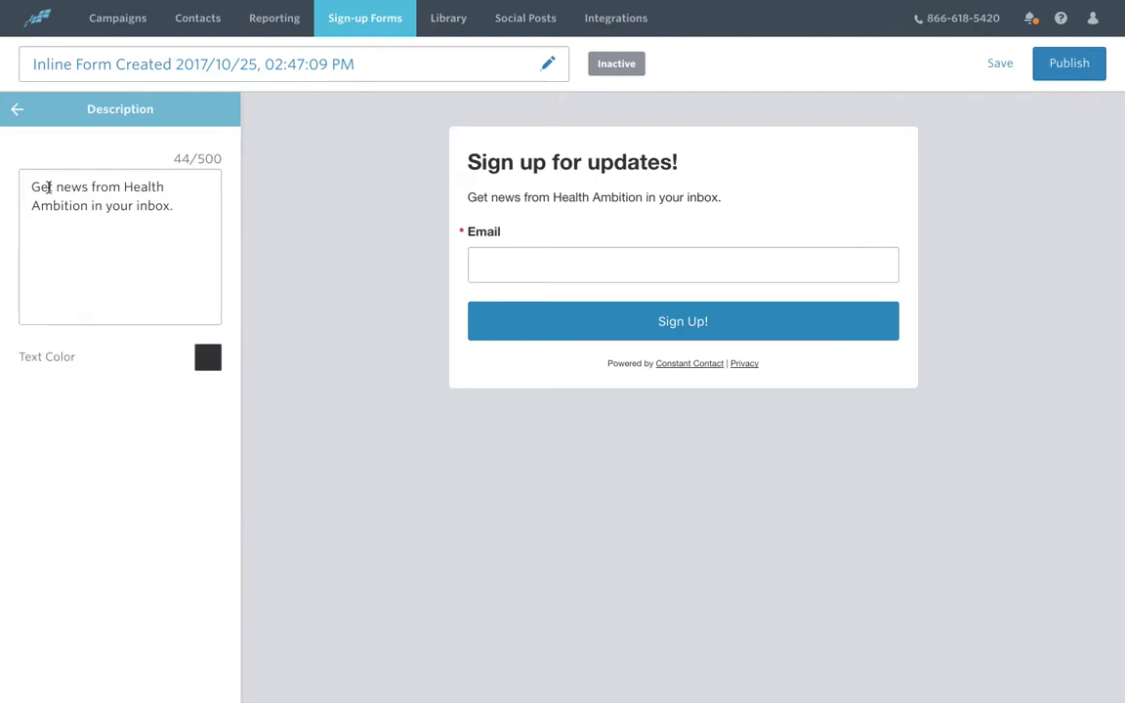
left_click(15, 108)
left_click(65, 220)
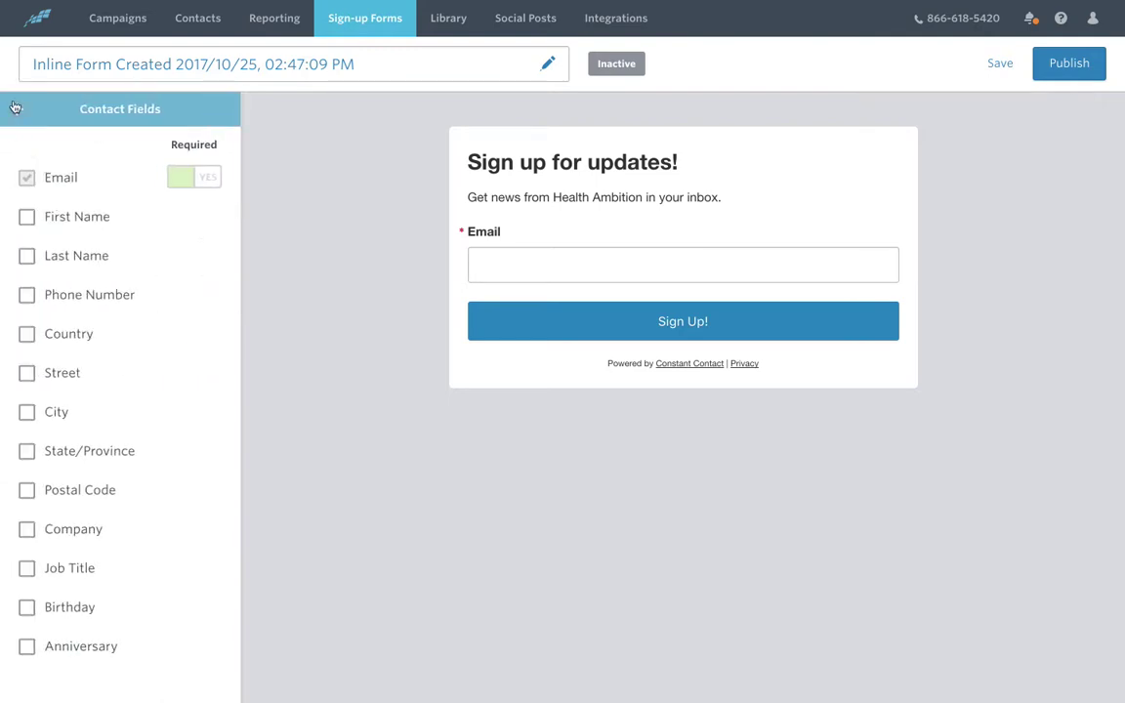
left_click(11, 109)
left_click(39, 252)
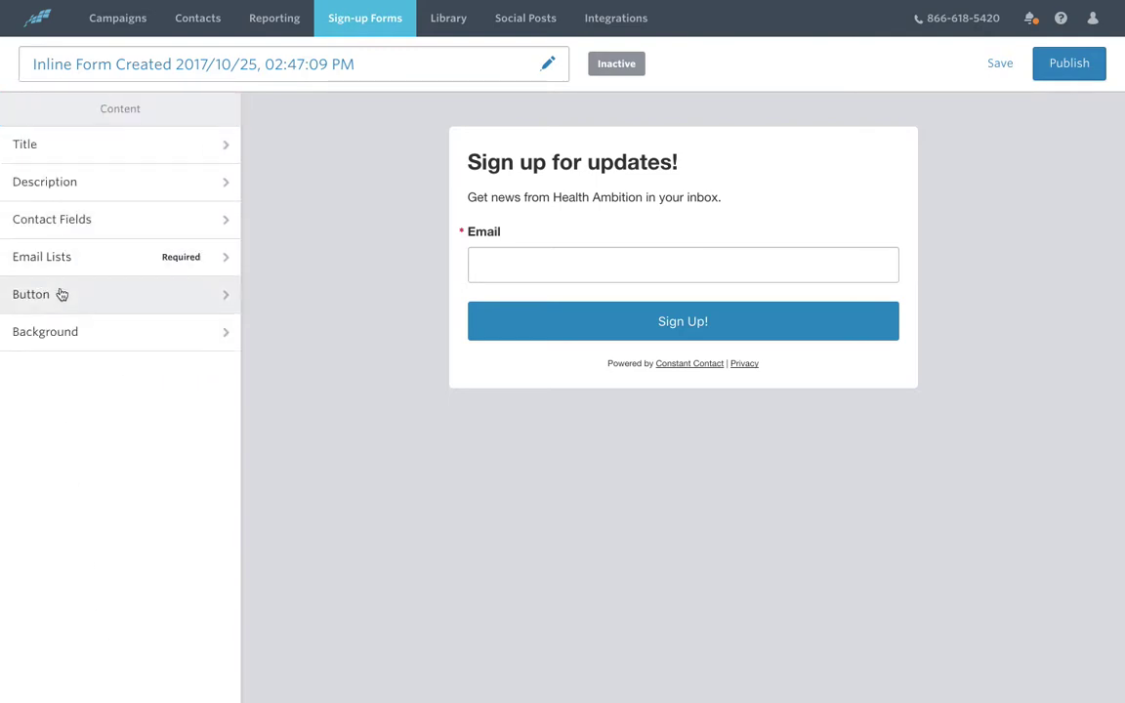
left_click(60, 320)
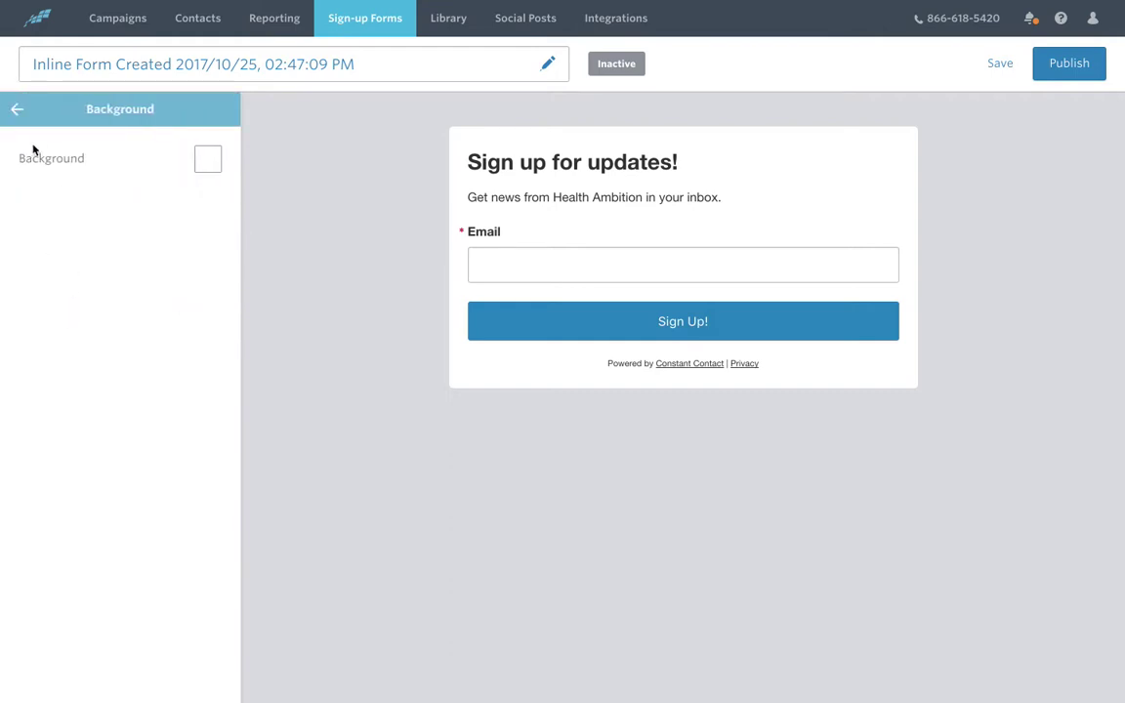
left_click(18, 108)
left_click(75, 295)
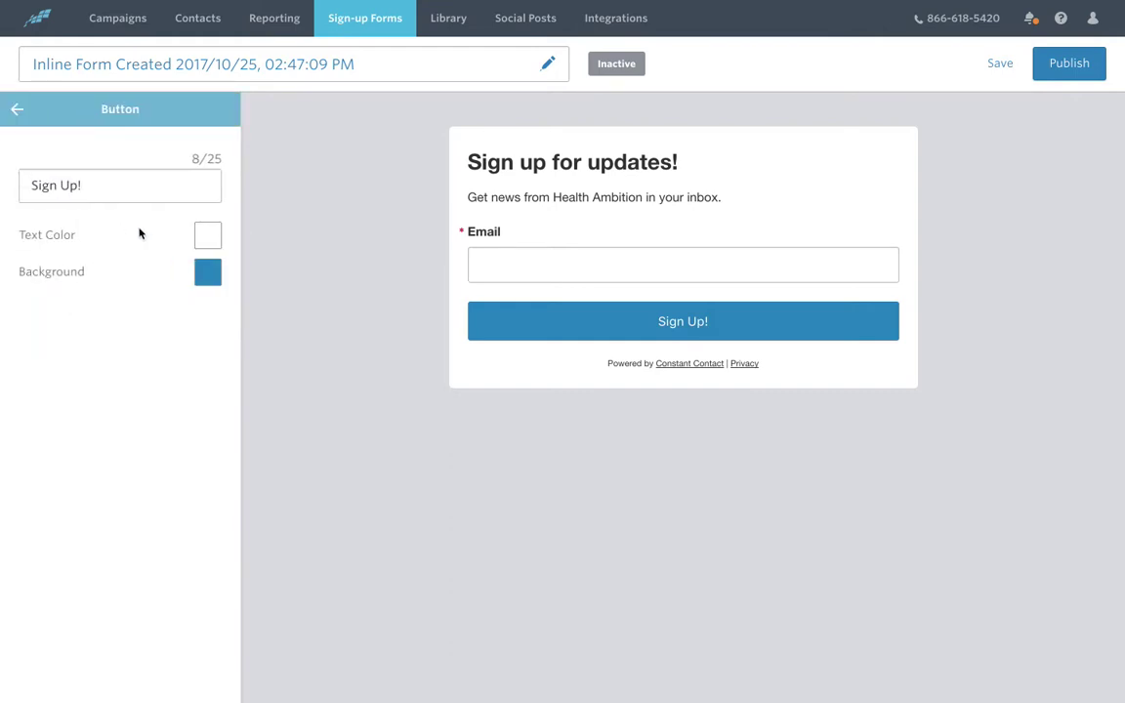
left_click(556, 370)
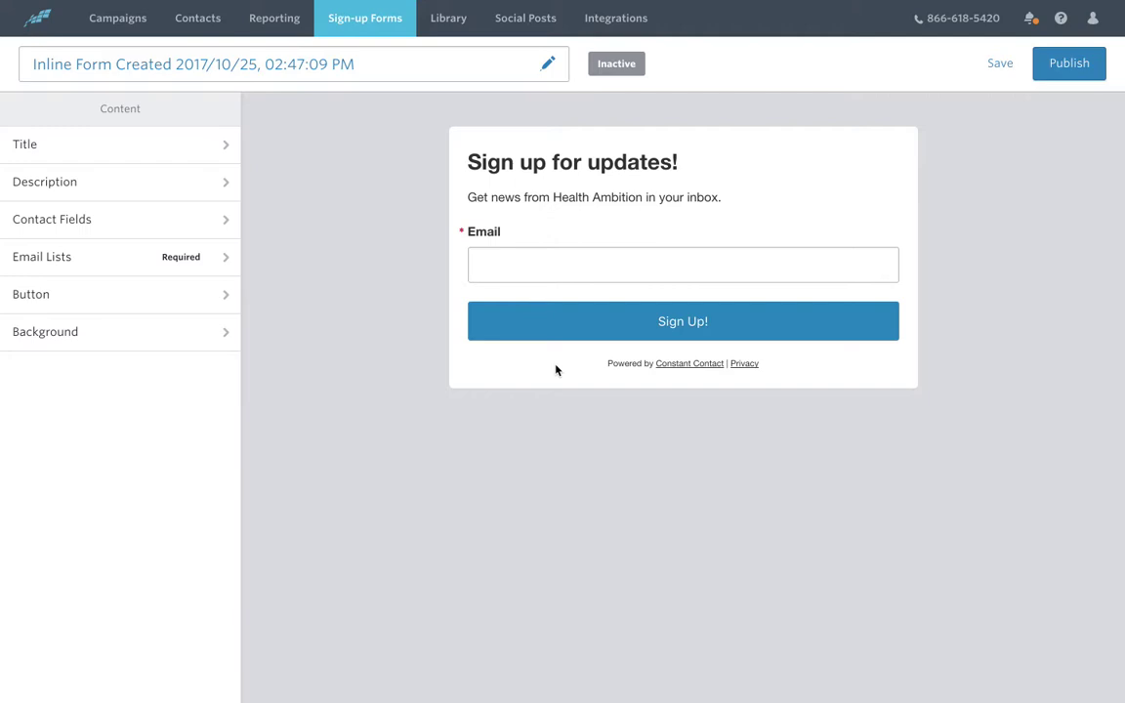
left_click_drag(555, 370, 780, 371)
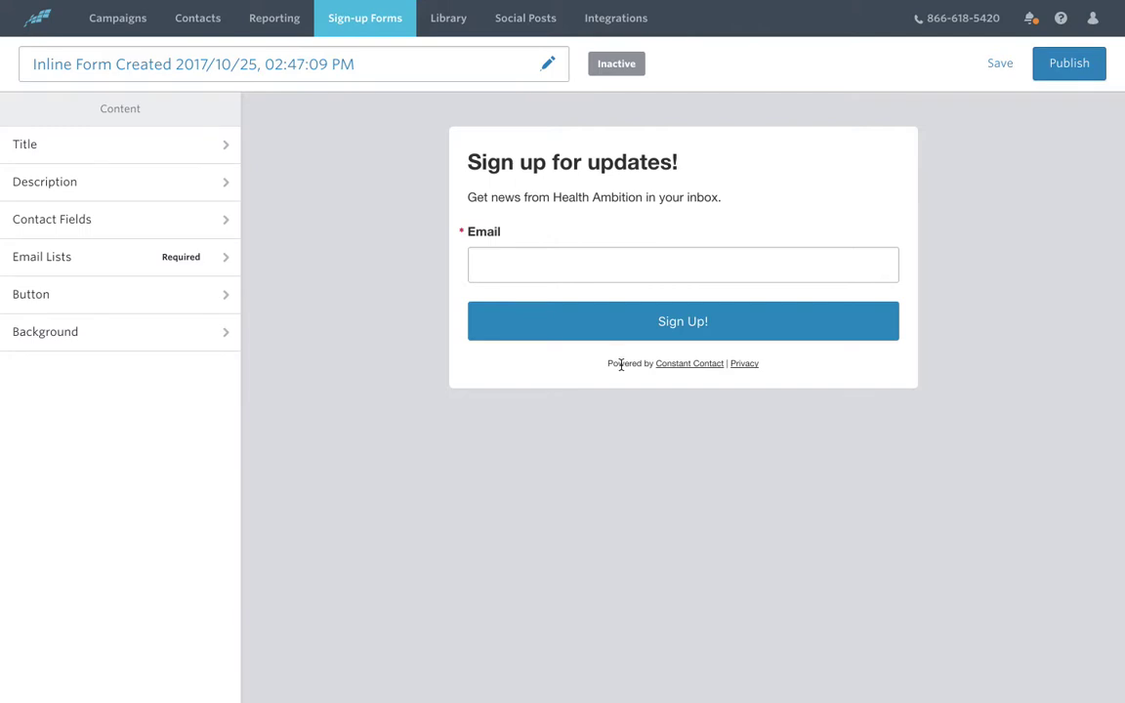
left_click(778, 368)
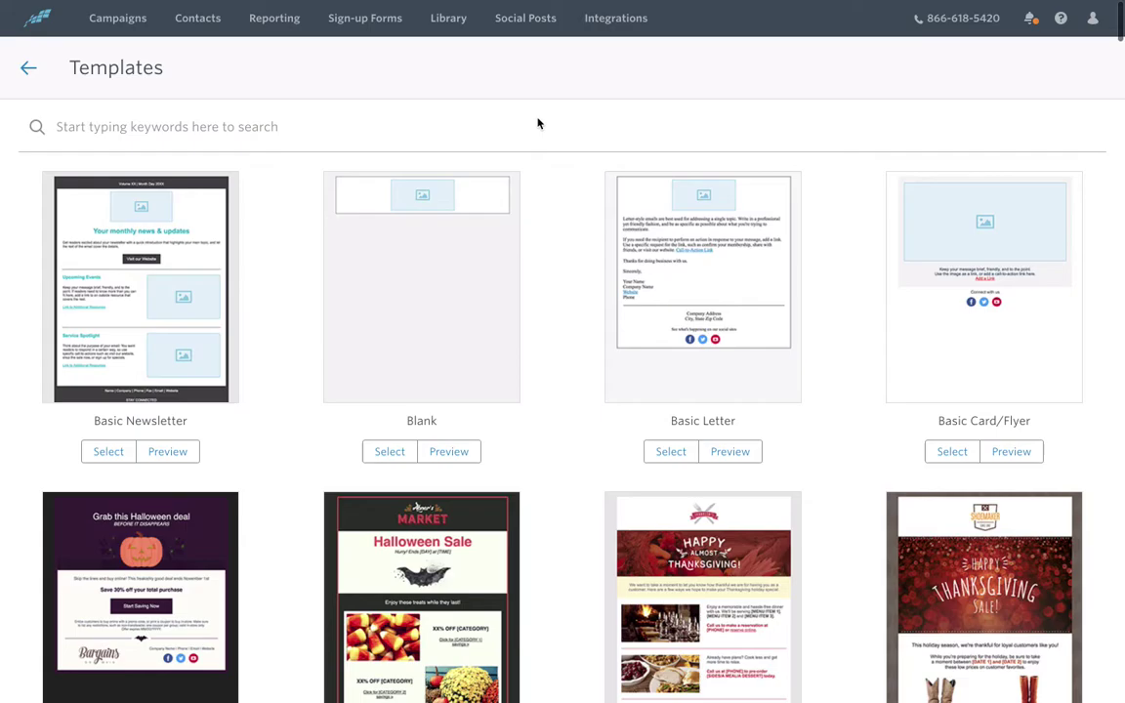
Scroll the template gallery down to the Birthday, Announcement, Board Update and Call-to-Action designs
scroll(537, 123, "down", 5)
scroll(538, 123, "down", 7)
scroll(537, 123, "down", 5)
scroll(537, 123, "down", 8)
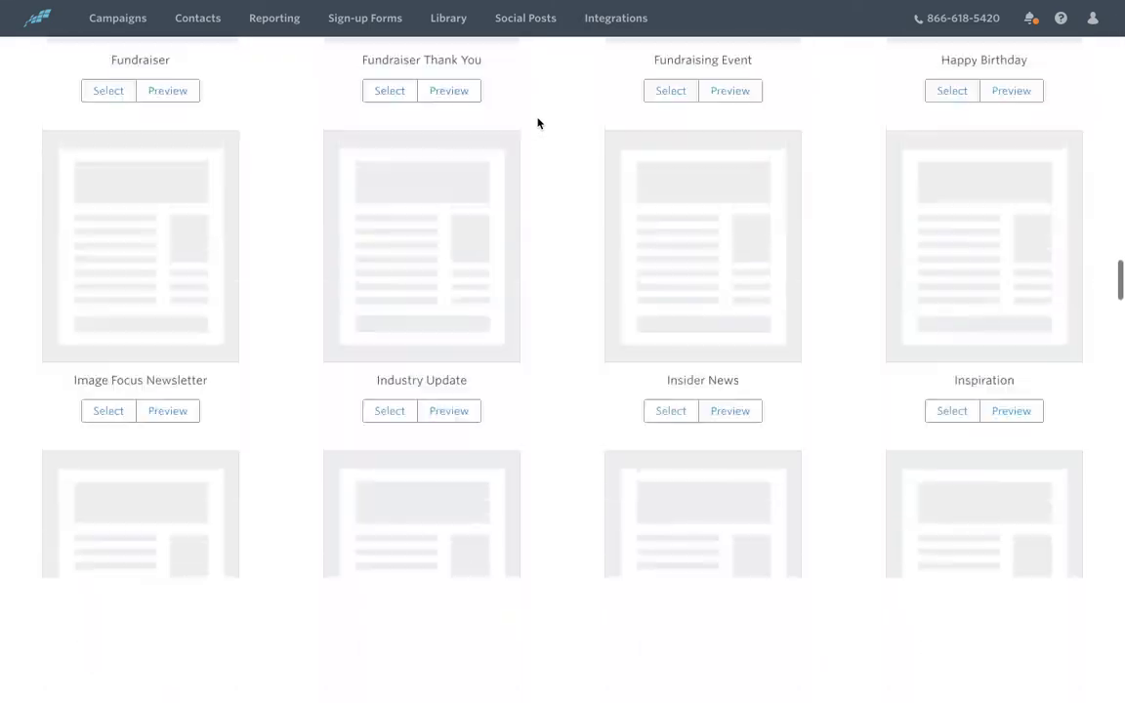
scroll(537, 123, "down", 5)
scroll(537, 123, "down", 3)
scroll(537, 123, "up", 10)
scroll(537, 123, "up", 15)
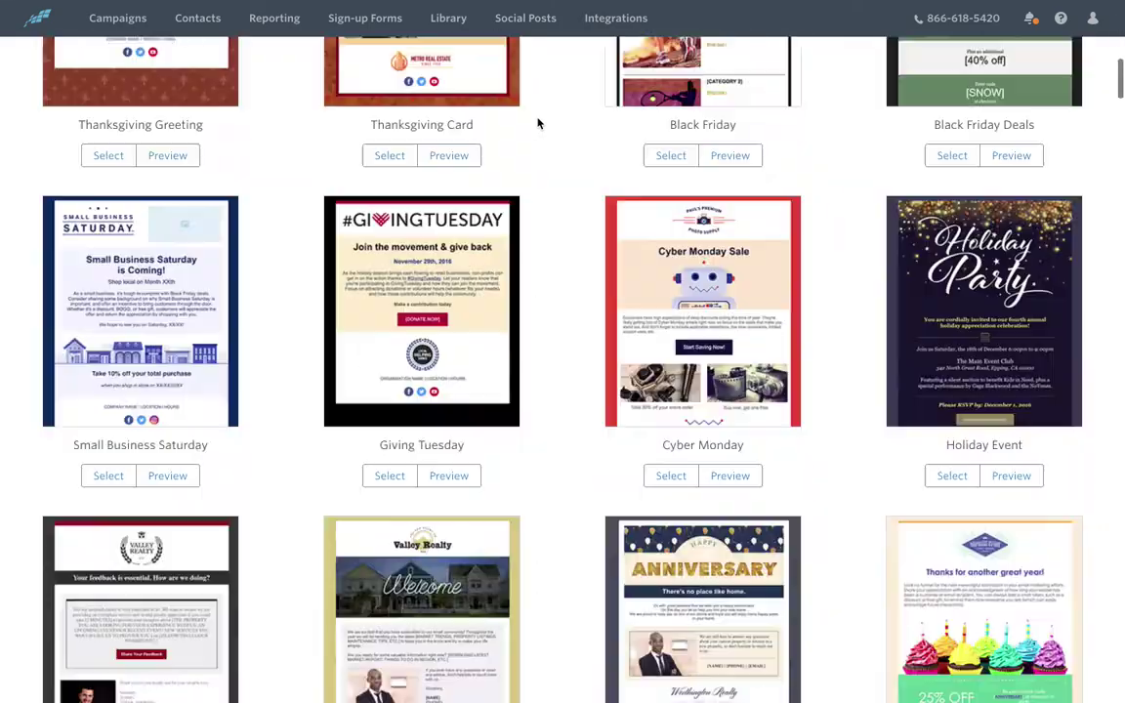
scroll(537, 123, "up", 3)
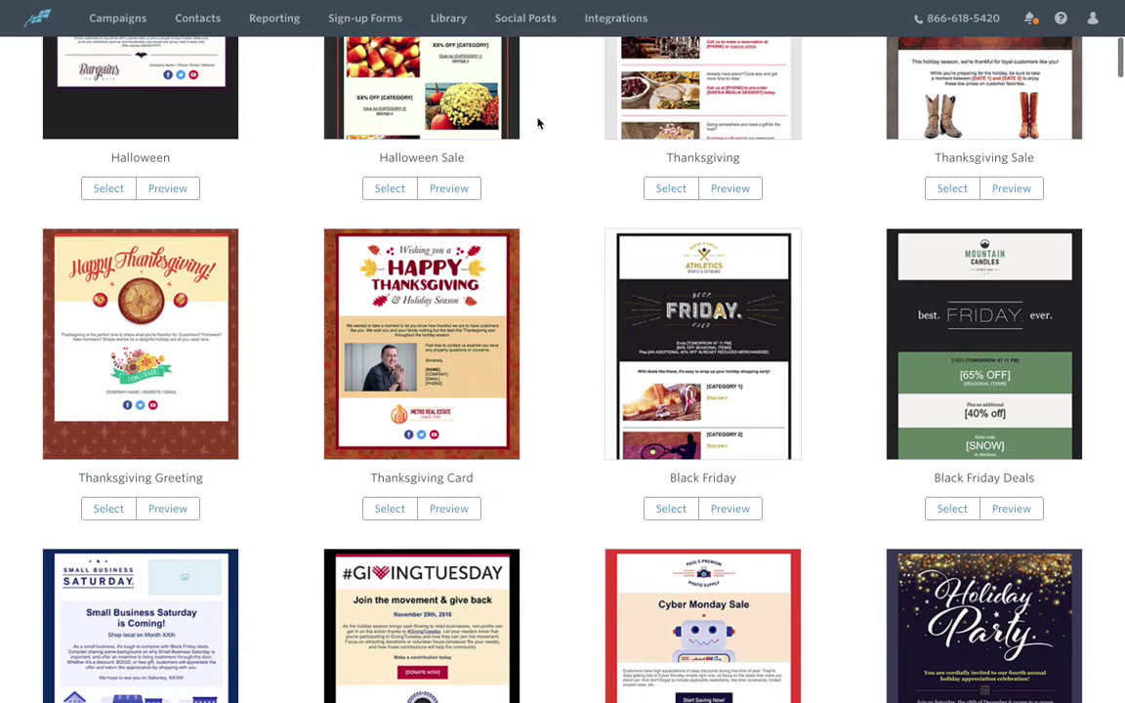
scroll(537, 124, "down", 3)
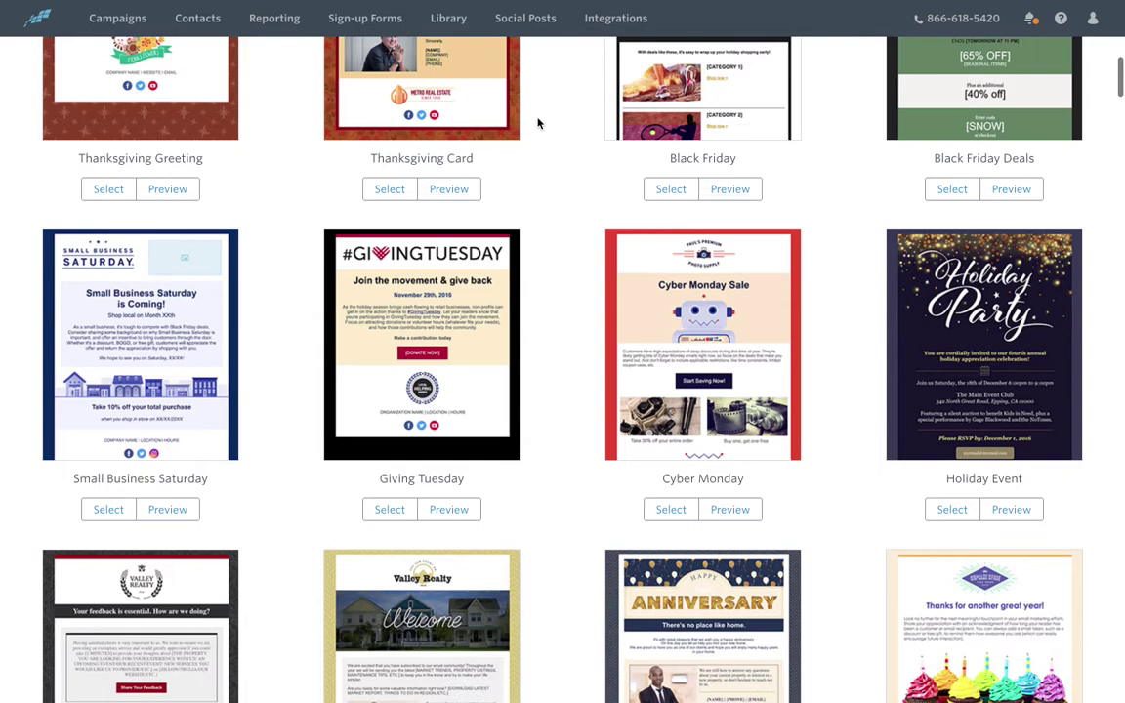
scroll(537, 123, "down", 2)
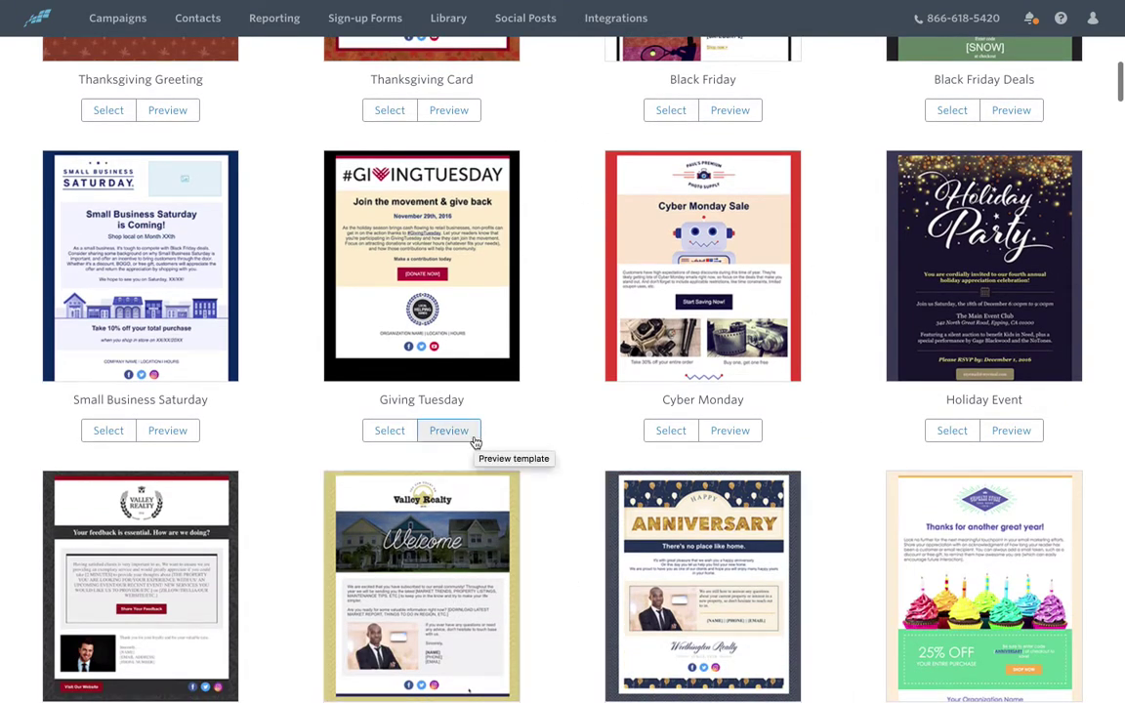
scroll(476, 442, "down", 6)
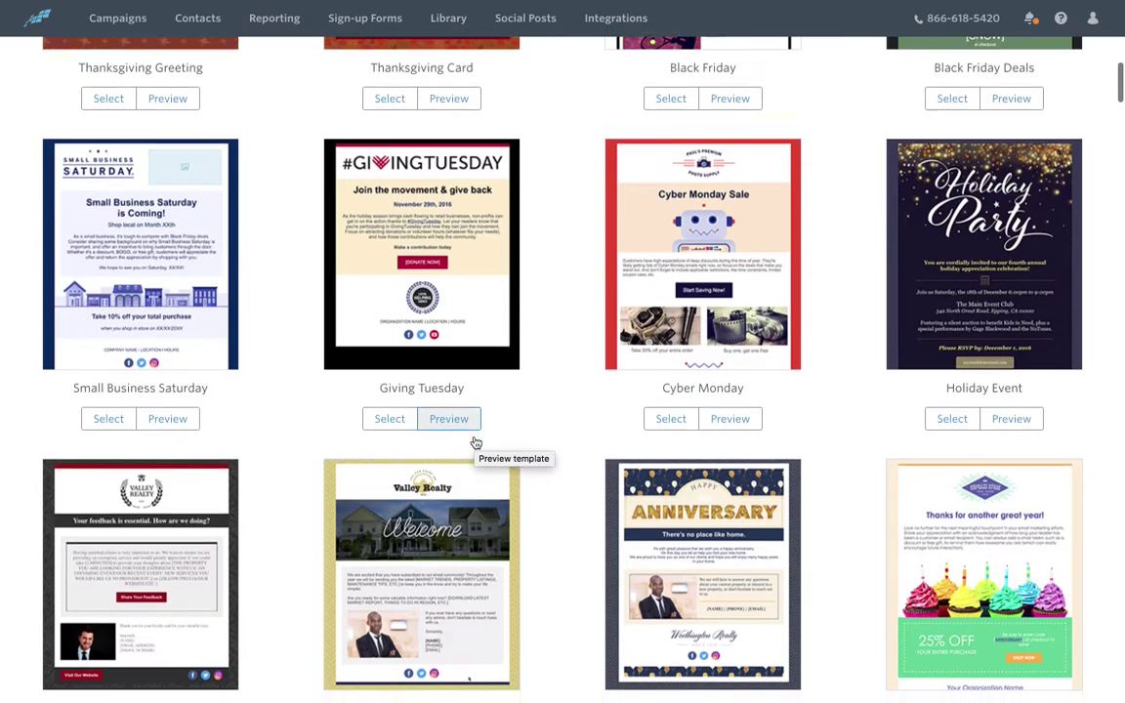
scroll(476, 443, "down", 4)
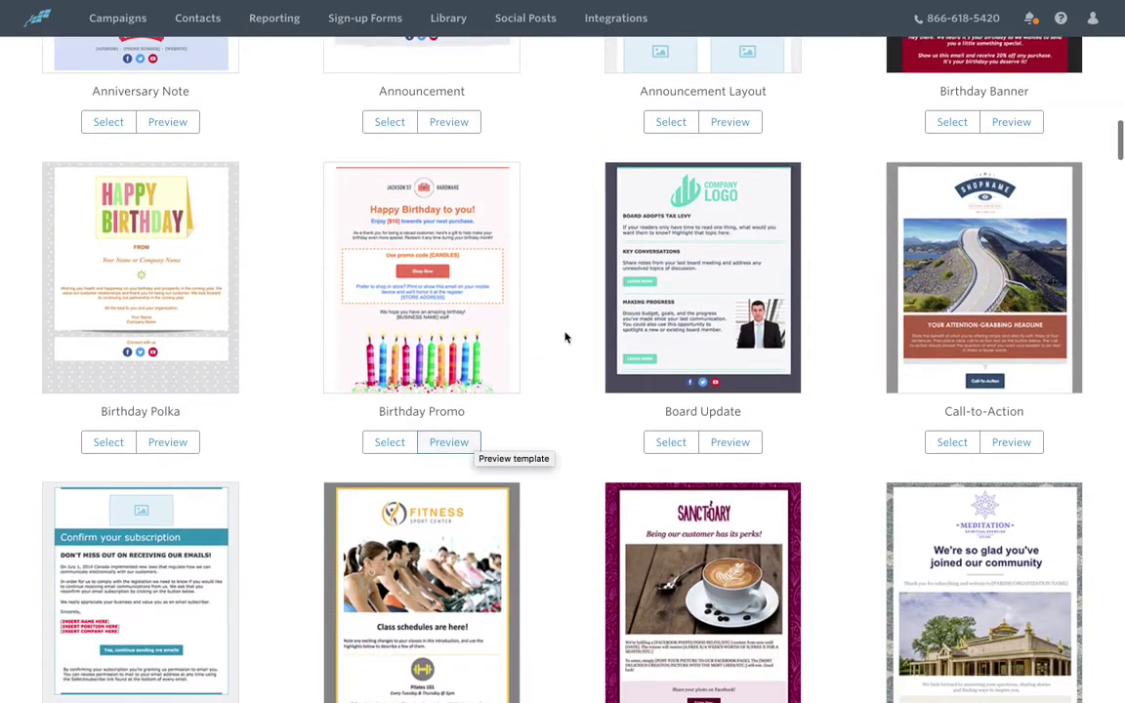
Start a Board Update email, move LEARN MORE beside the logo, then preview it
left_click(669, 443)
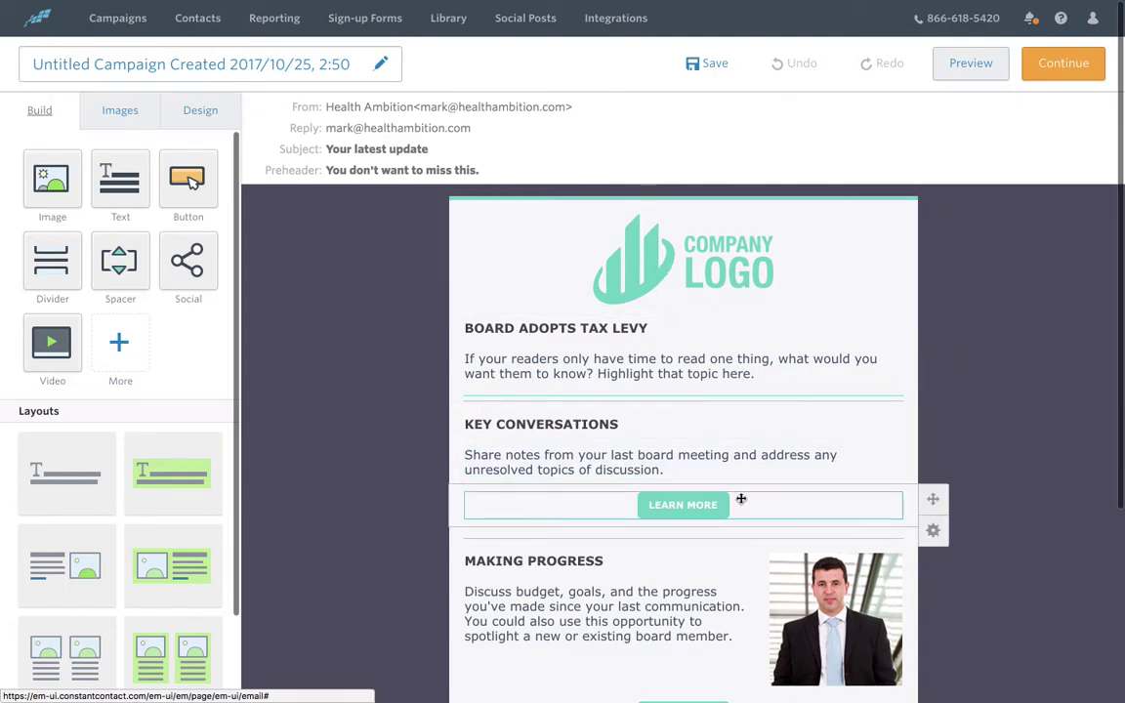
left_click_drag(740, 497, 826, 305)
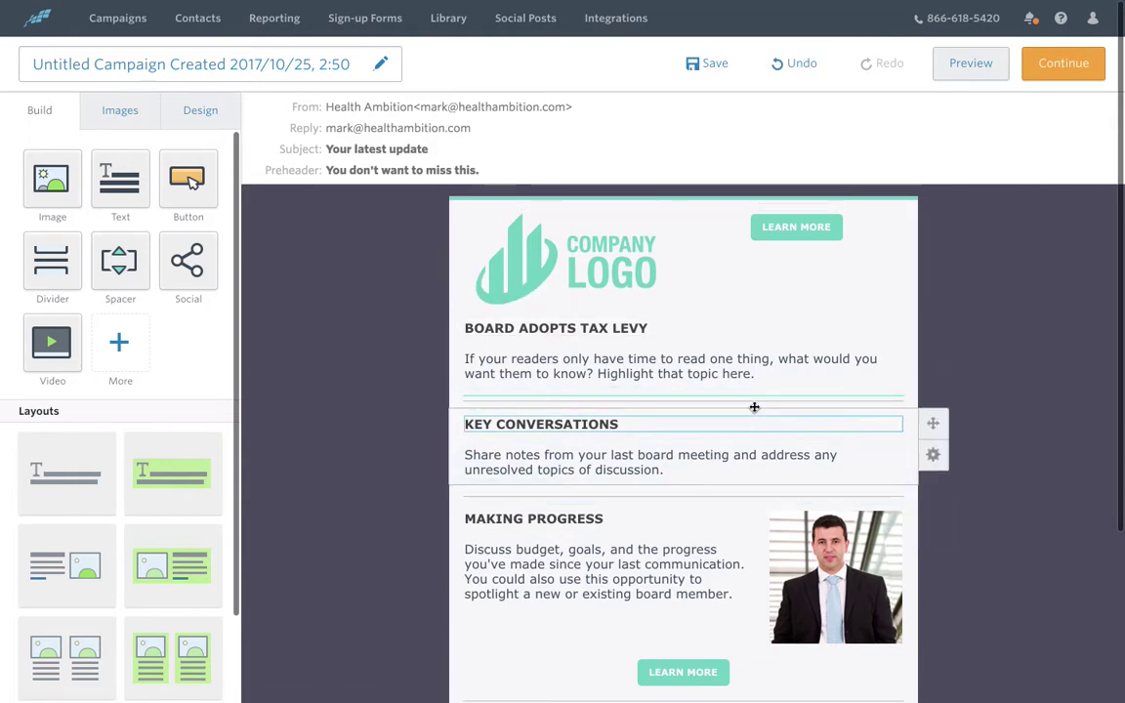
mouse_move(650, 350)
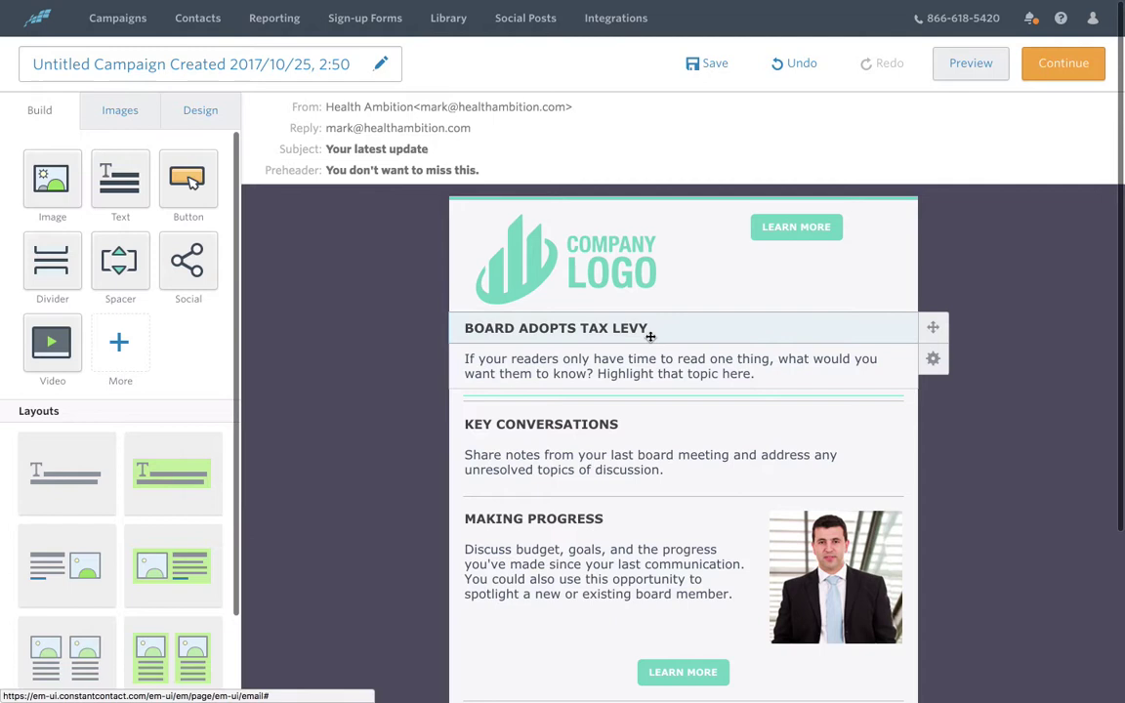
left_click(617, 360)
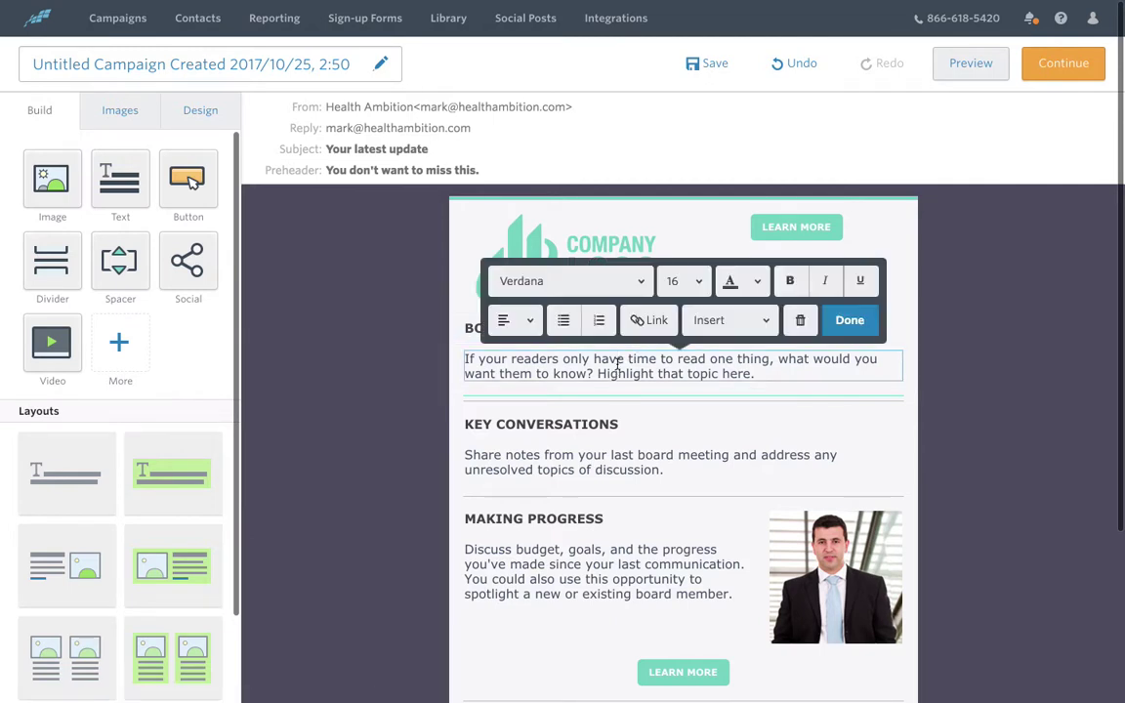
left_click(858, 569)
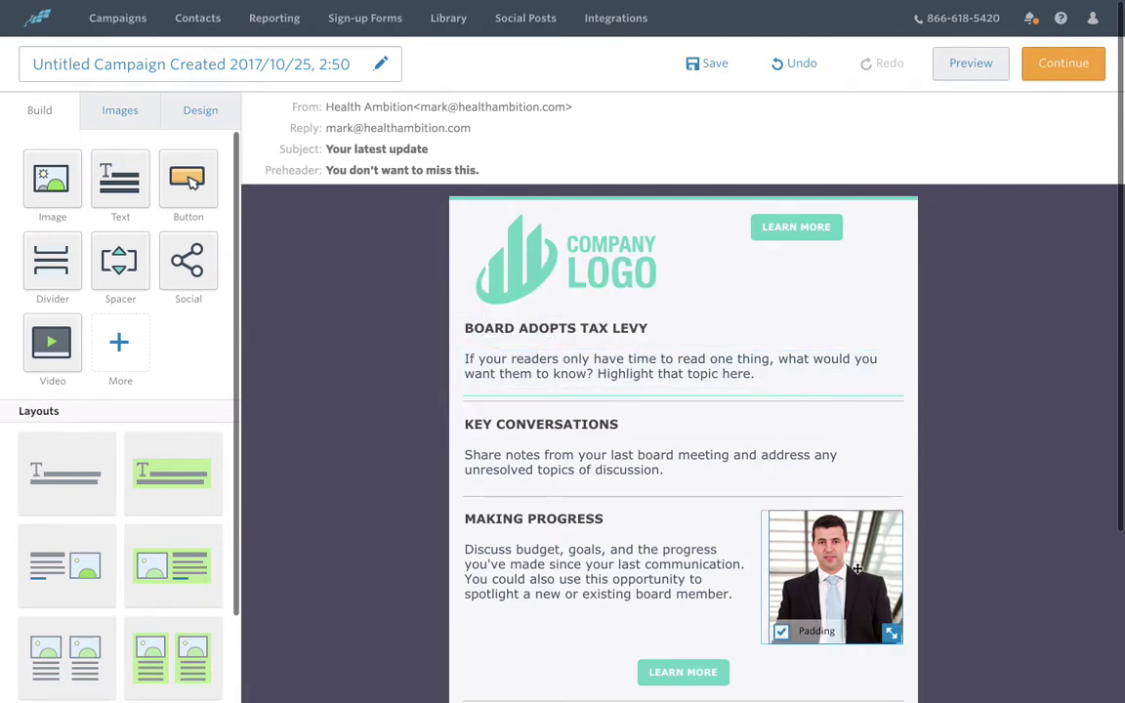
left_click(941, 479)
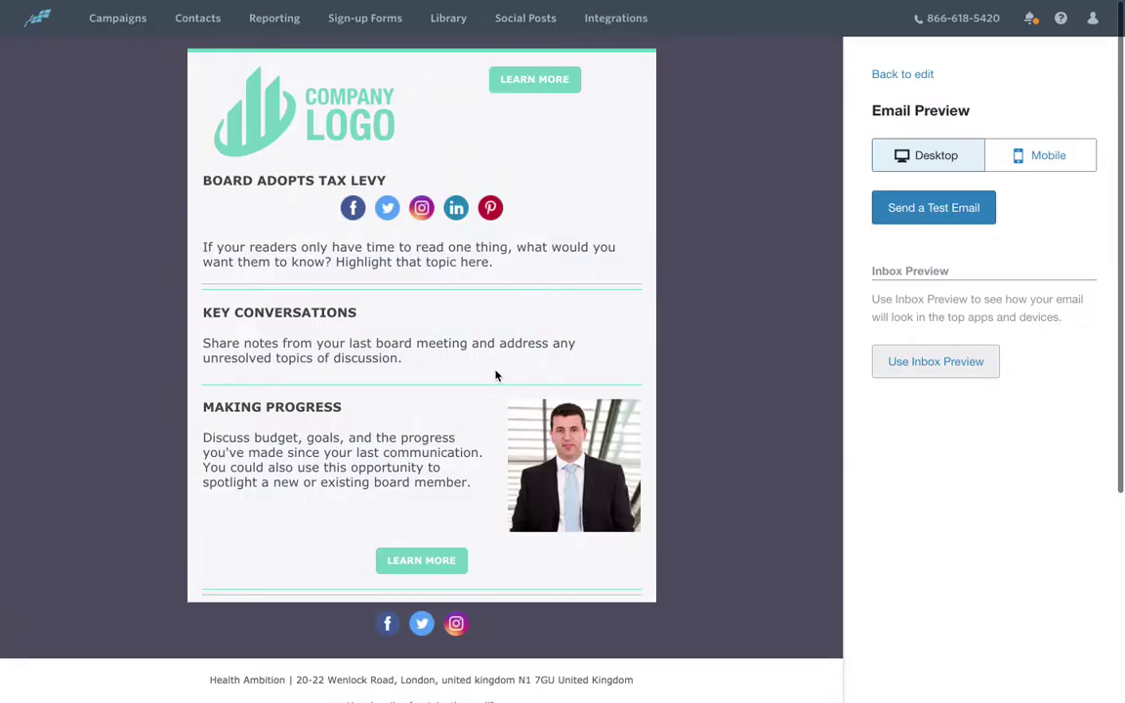
Switch the preview to Mobile and scroll the Board Update email inside the phone frame
left_click(1040, 155)
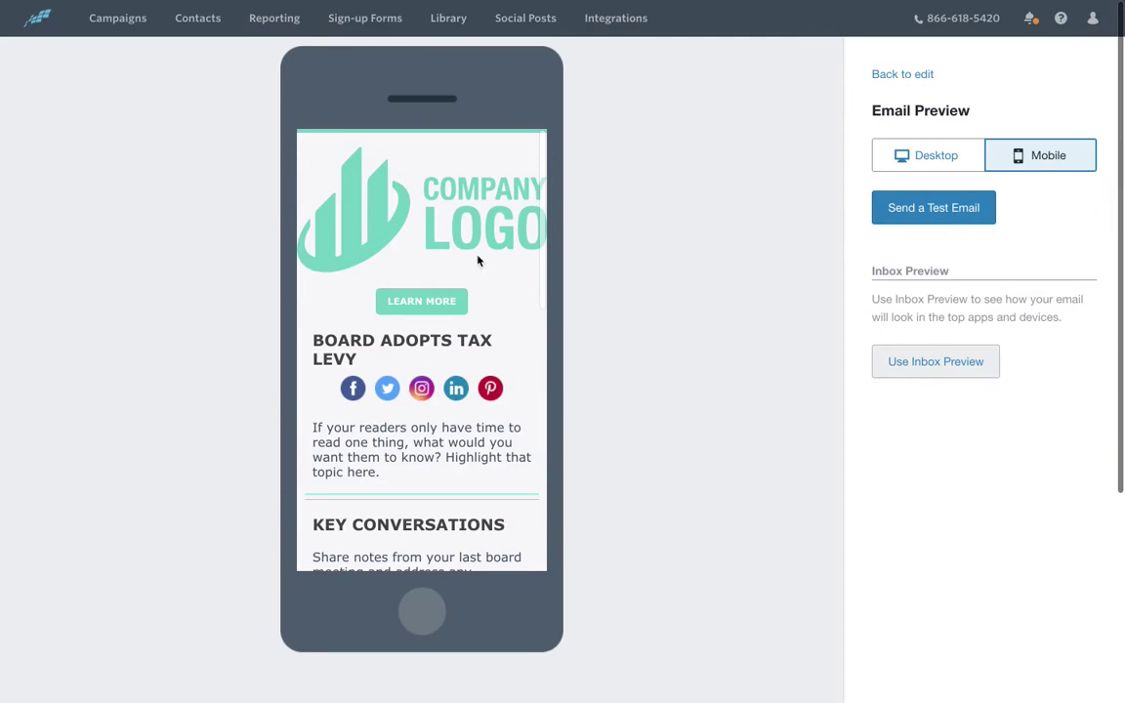
scroll(478, 256, "down", 5)
scroll(478, 256, "down", 5)
scroll(477, 256, "down", 2)
scroll(477, 255, "up", 5)
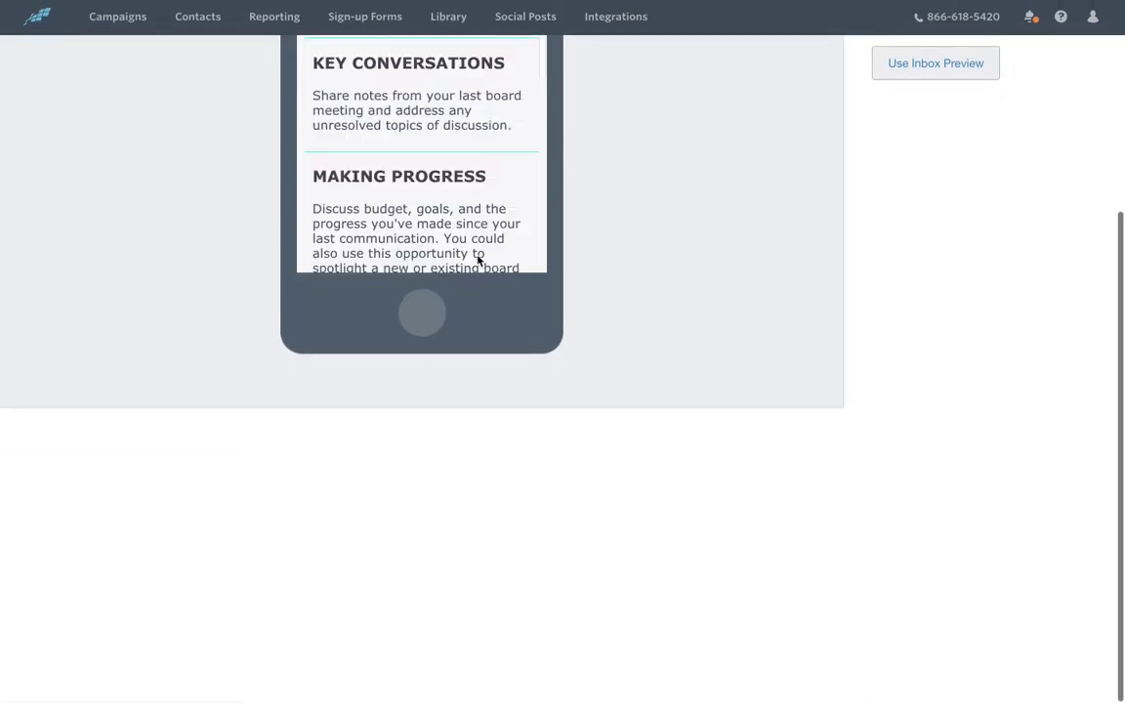
scroll(478, 256, "up", 5)
scroll(460, 189, "up", 3)
scroll(460, 188, "down", 3)
scroll(460, 188, "down", 5)
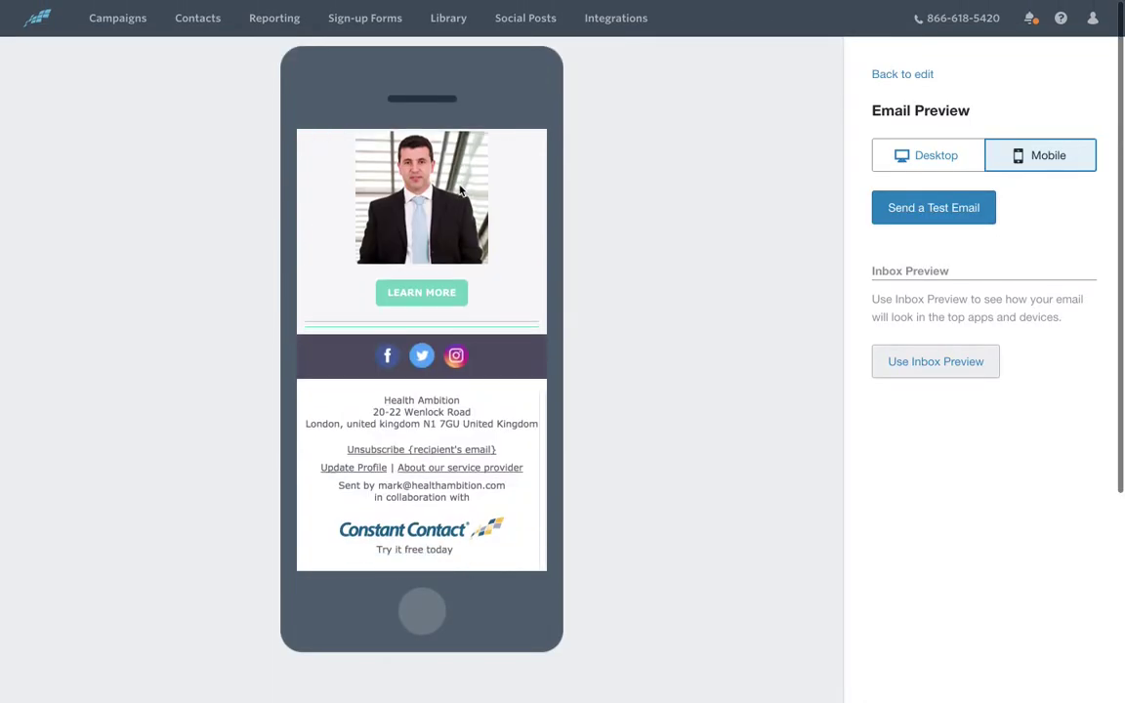
scroll(460, 189, "up", 10)
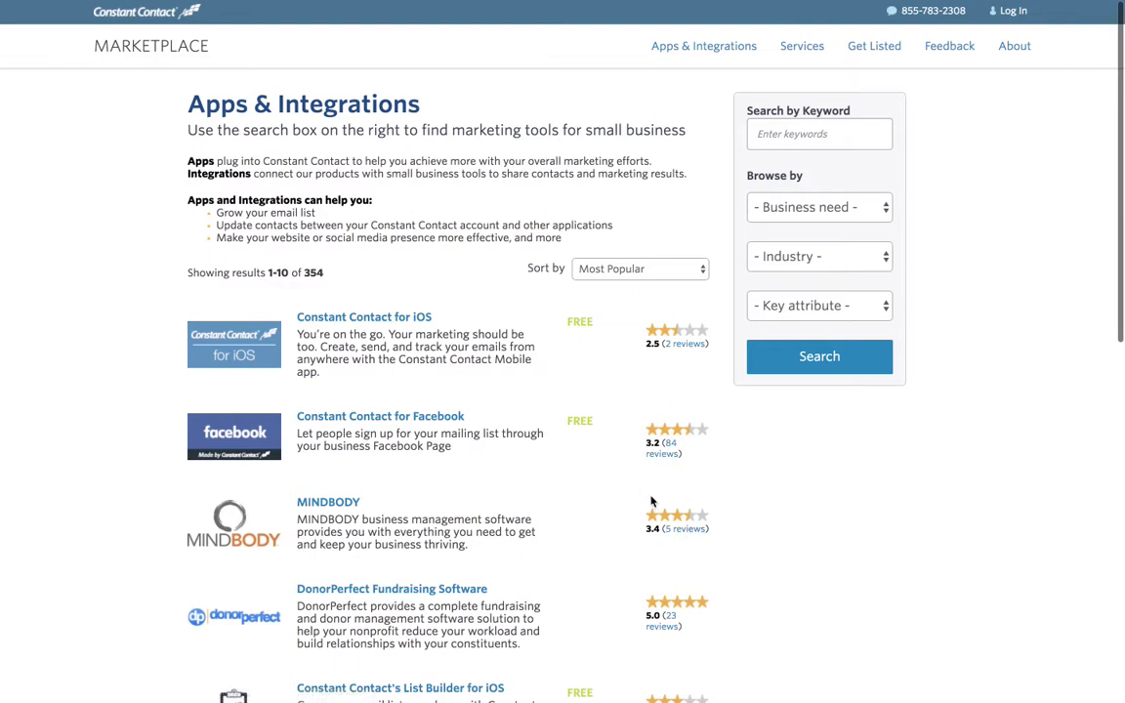
Scroll to the 354 Marketplace apps sorted by Most Popular, starting with Constant Contact for iOS
scroll(748, 482, "down", 3)
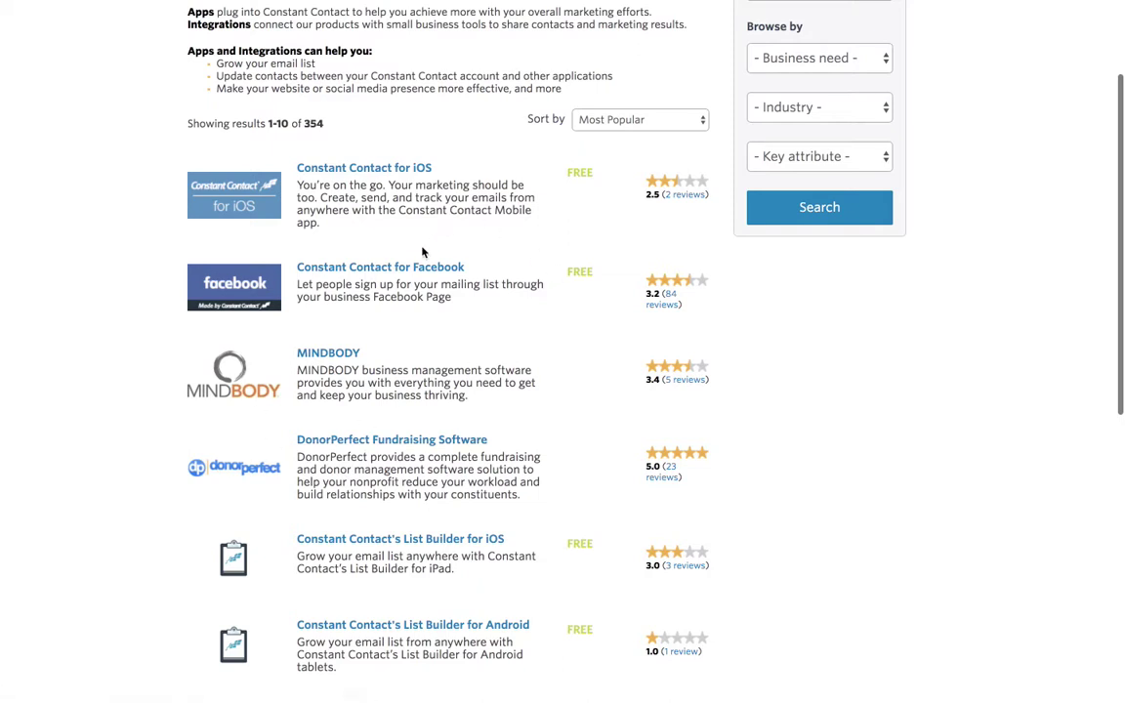
Open the Constant Contact for Facebook app page, highlight its free Cost section, and reach the reviews
left_click(406, 269)
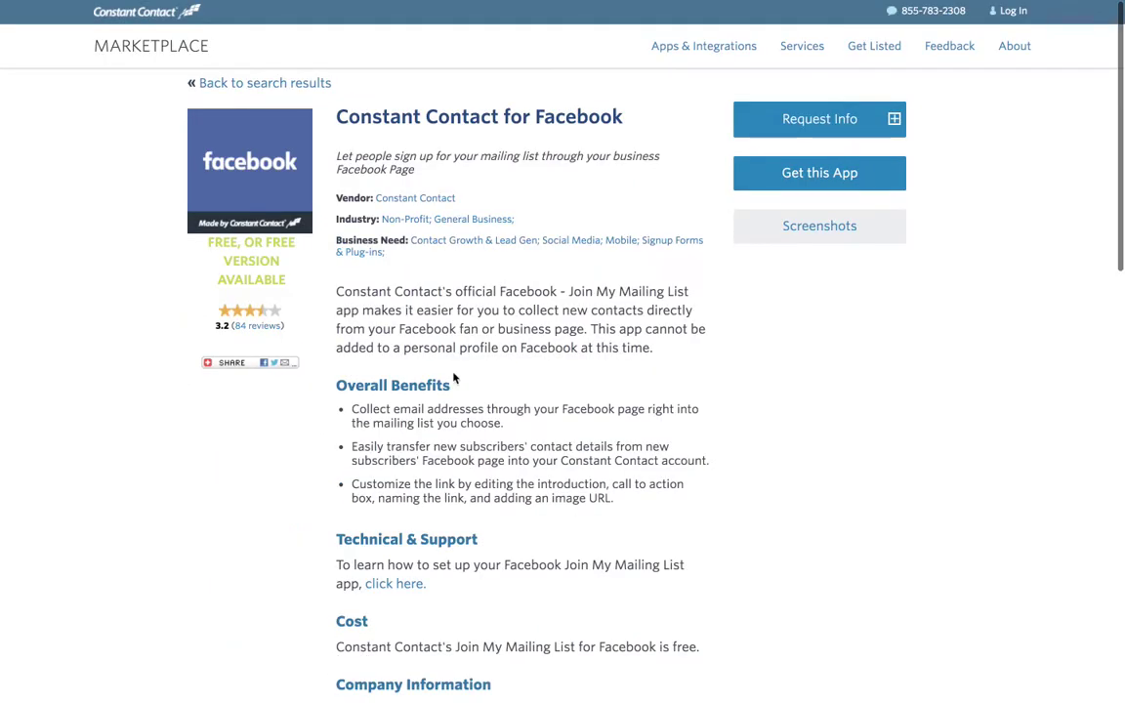
scroll(342, 273, "down", 3)
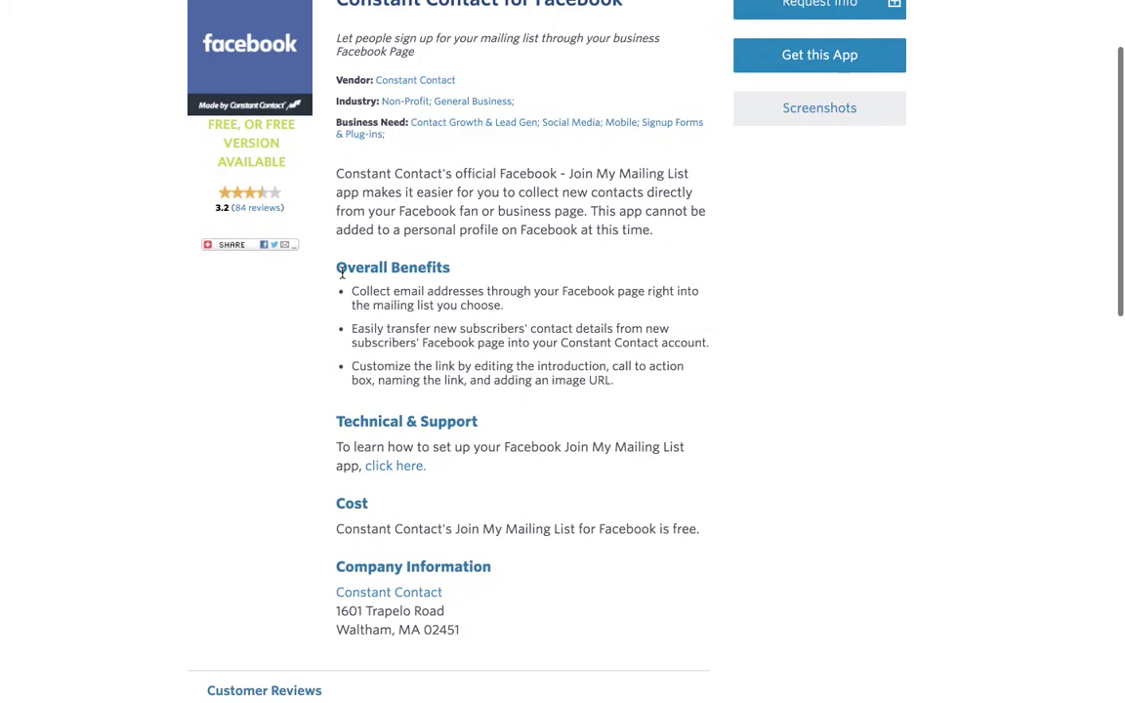
left_click_drag(342, 274, 530, 435)
scroll(530, 434, "up", 1)
double_click(351, 525)
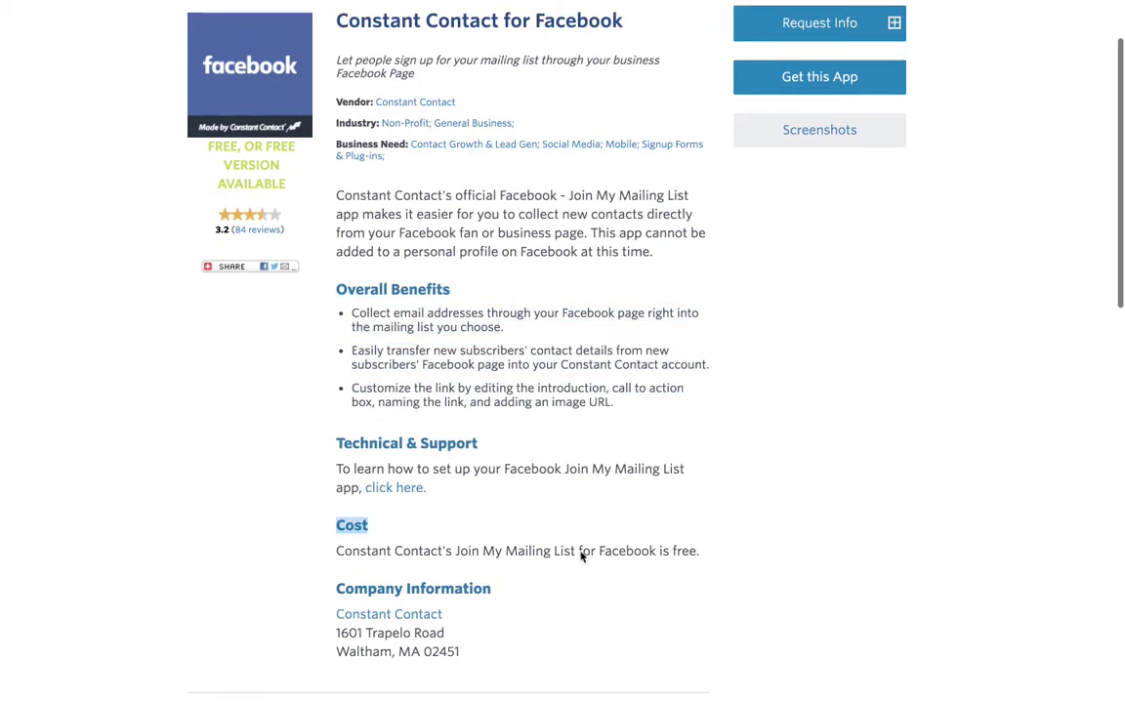
left_click_drag(581, 555, 658, 577)
left_click(110, 268)
scroll(251, 249, "down", 5)
scroll(252, 249, "down", 5)
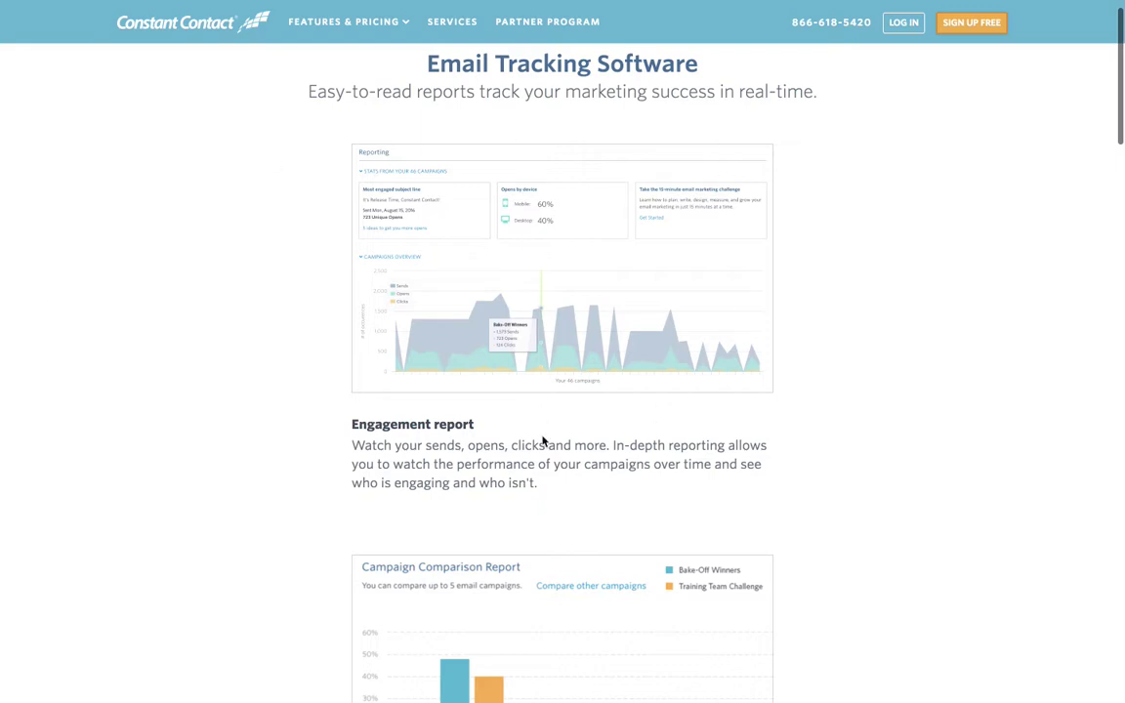
Scroll back up through the Email Tracking Software page
scroll(127, 469, "up", 1)
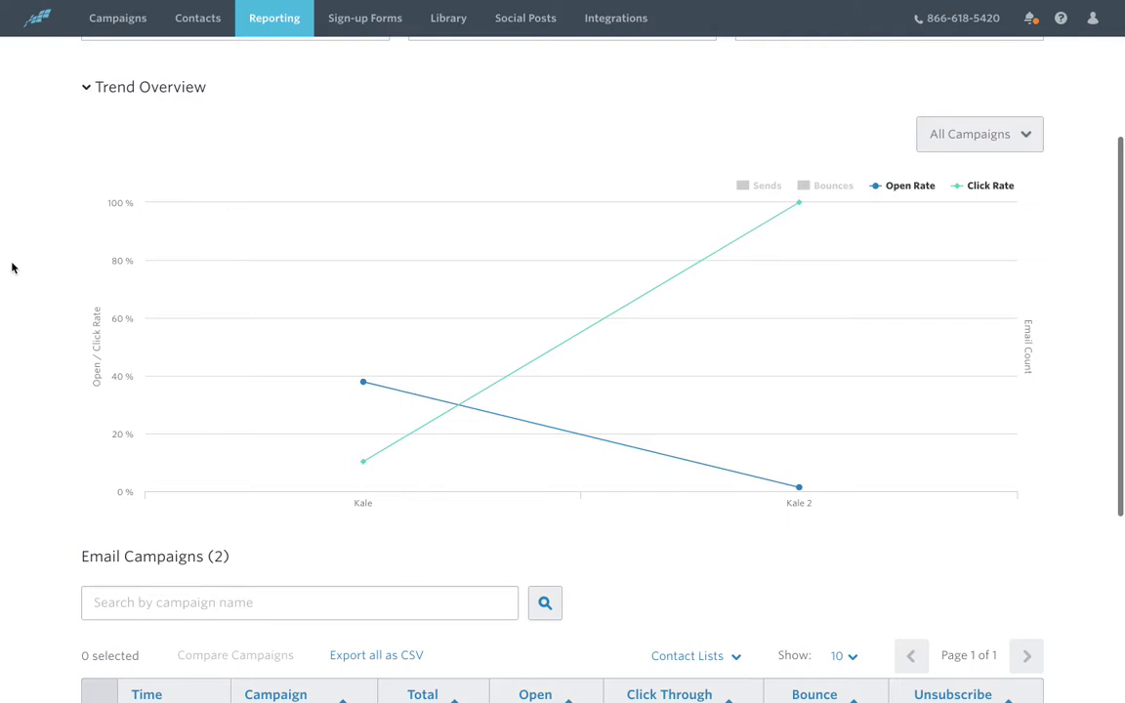
Open the Kale campaign's email activity report and review its 37.9% open and 10.3% click rates
scroll(13, 265, "down", 2)
scroll(13, 265, "down", 3)
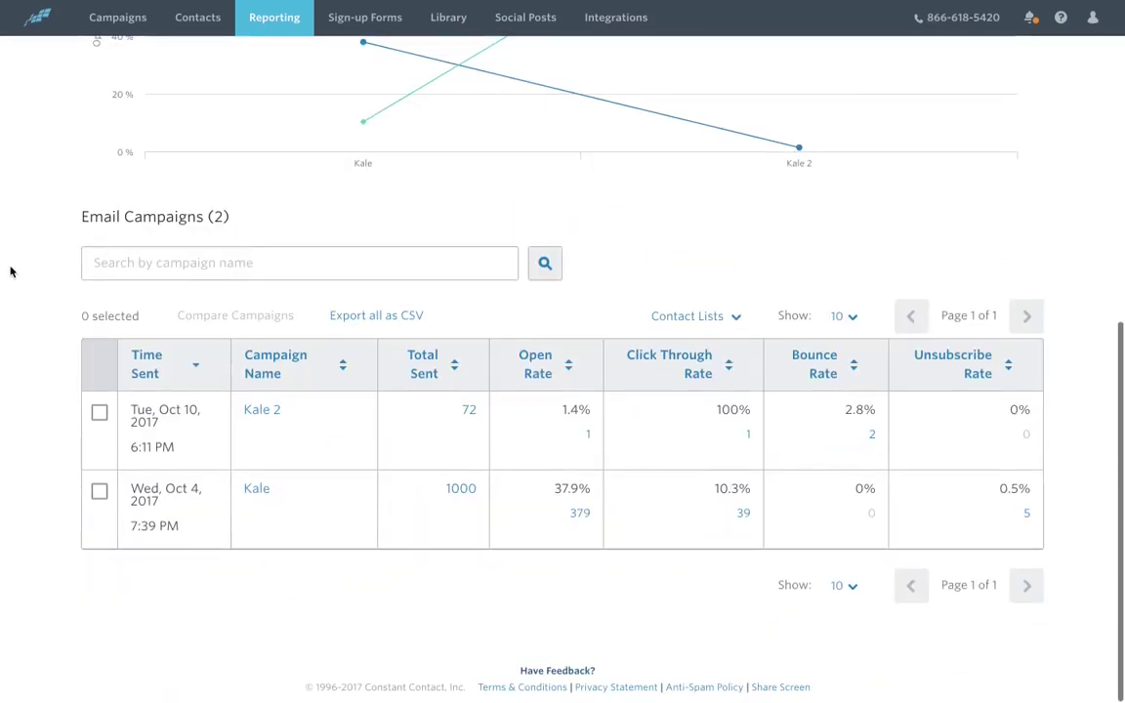
left_click(257, 491)
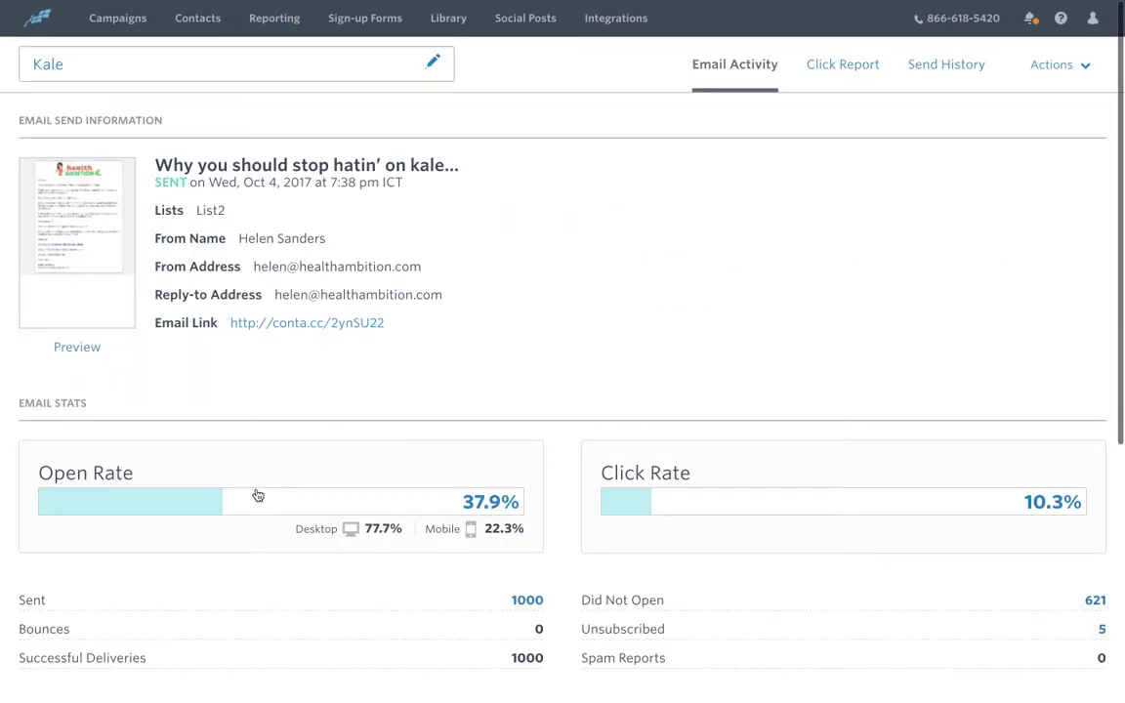
scroll(257, 495, "down", 3)
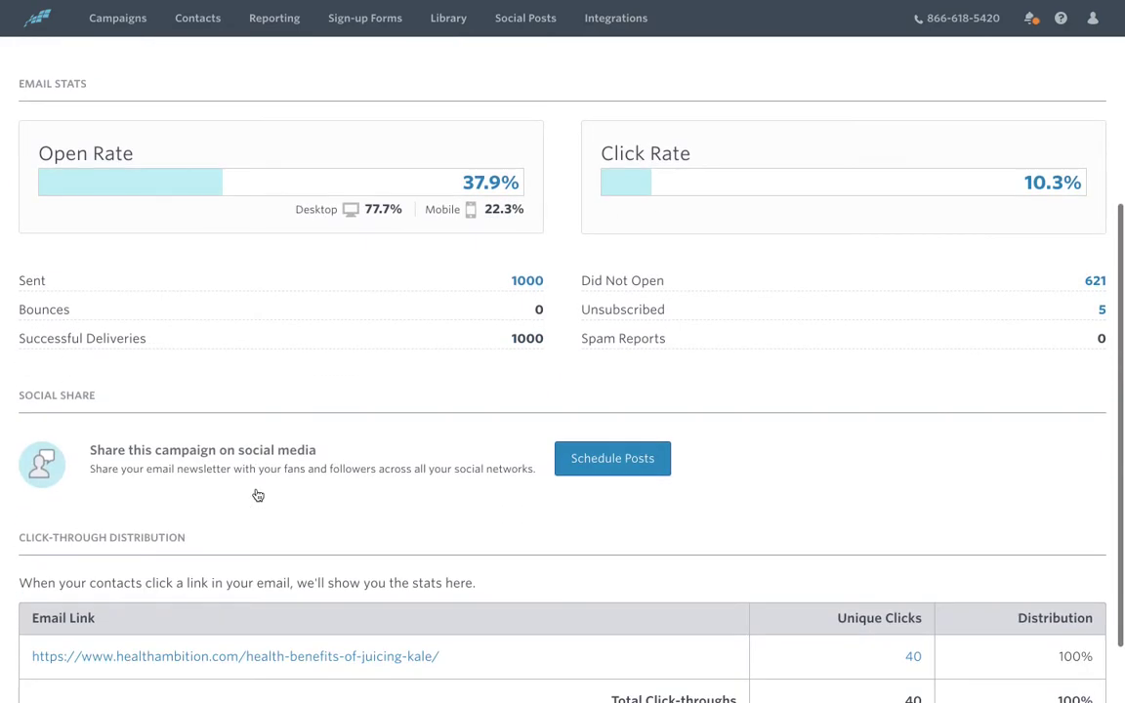
scroll(257, 495, "down", 1)
scroll(257, 495, "up", 1)
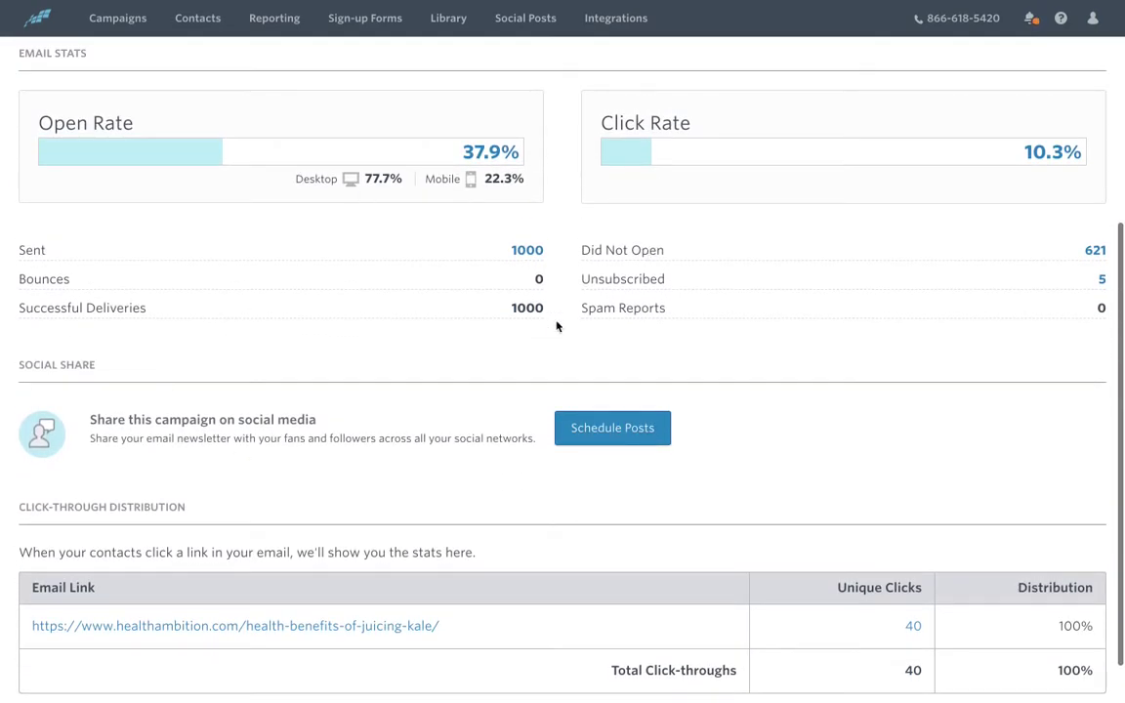
scroll(231, 153, "up", 1)
scroll(698, 238, "up", 5)
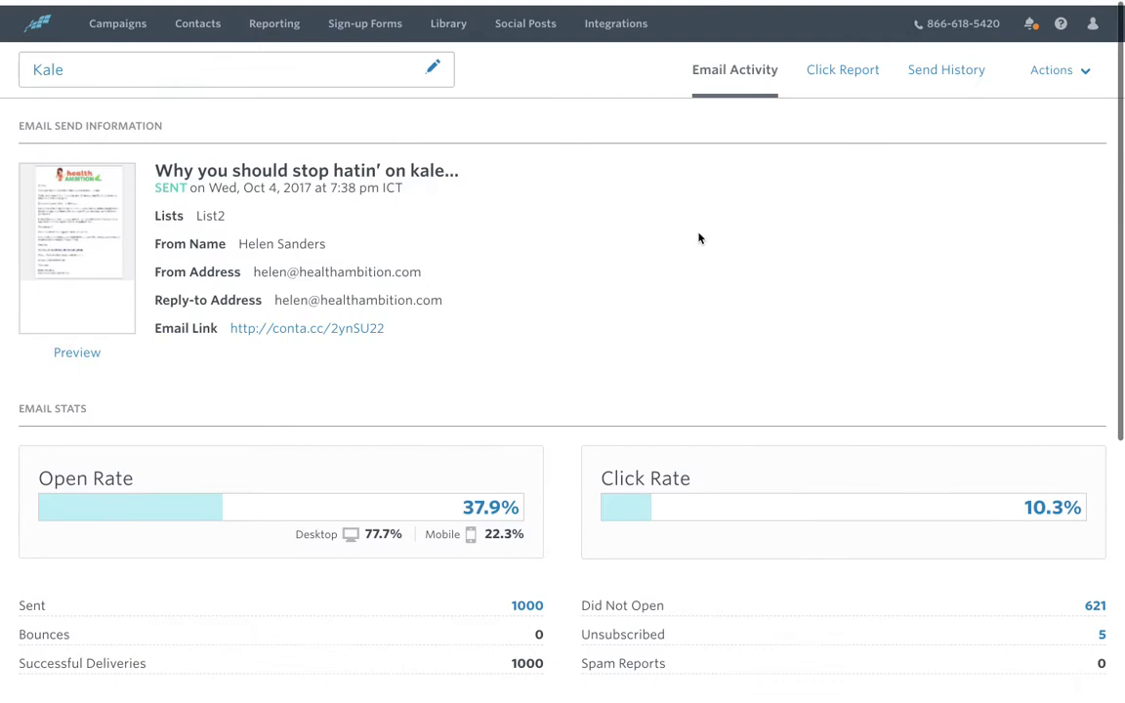
Review the Kale campaign's click report and email preview, then switch to its send history
left_click(837, 66)
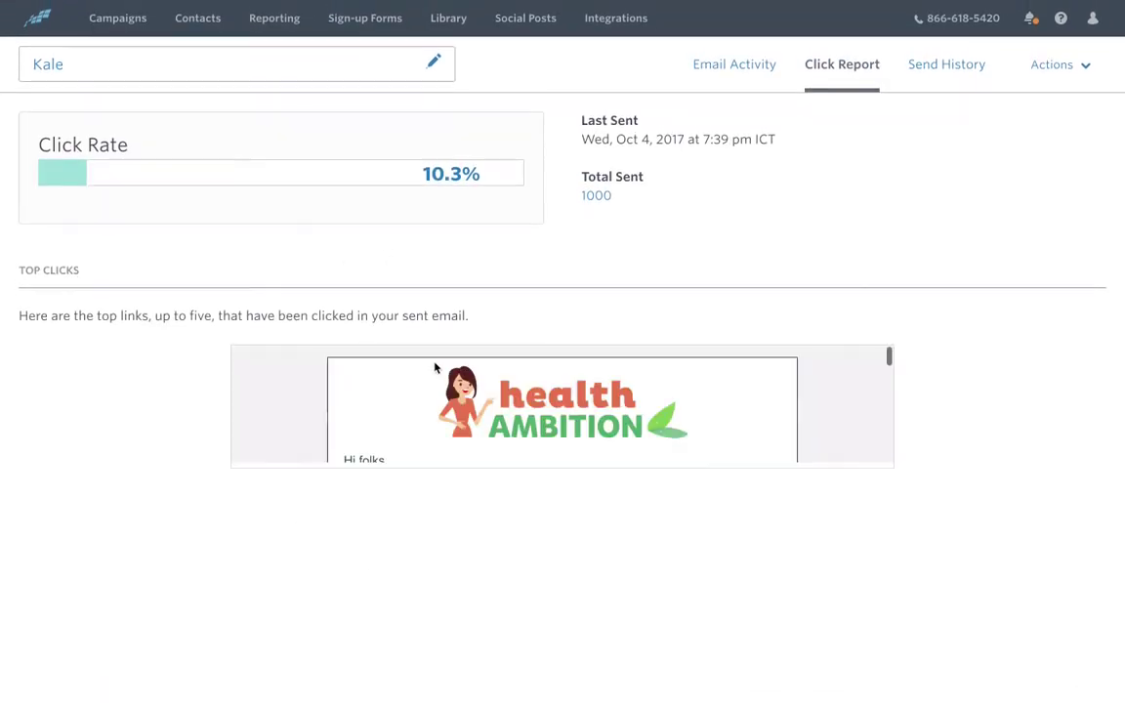
scroll(434, 368, "down", 1)
scroll(435, 368, "down", 3)
scroll(430, 365, "down", 3)
scroll(431, 365, "up", 5)
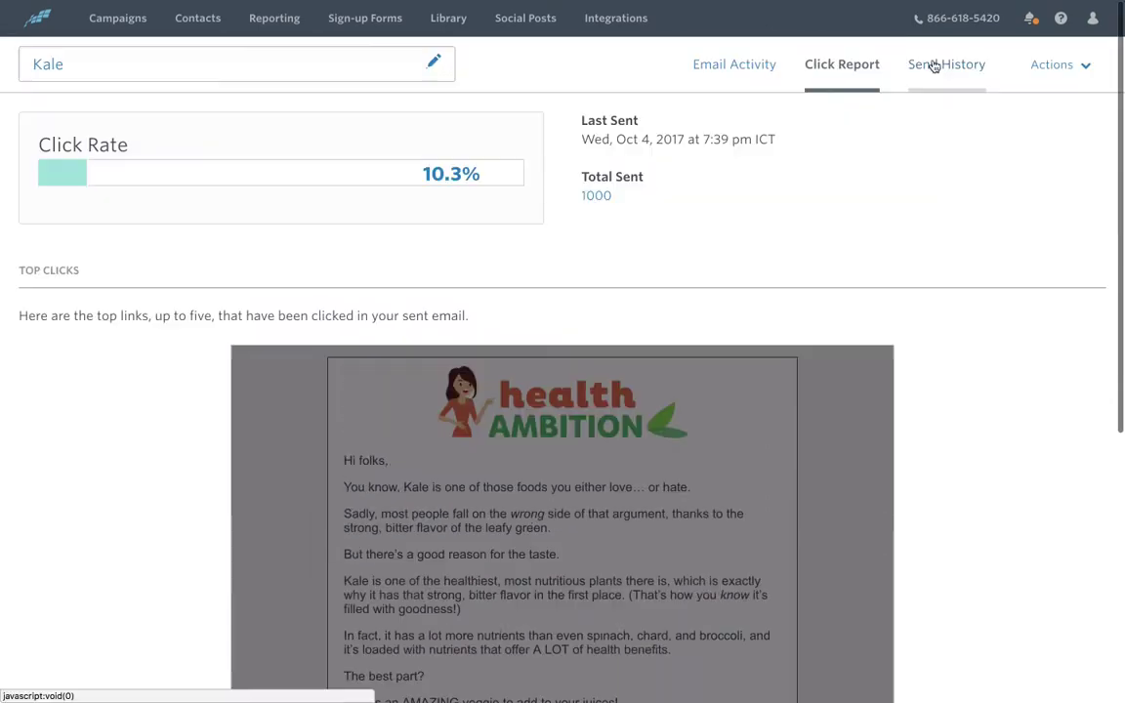
left_click(934, 66)
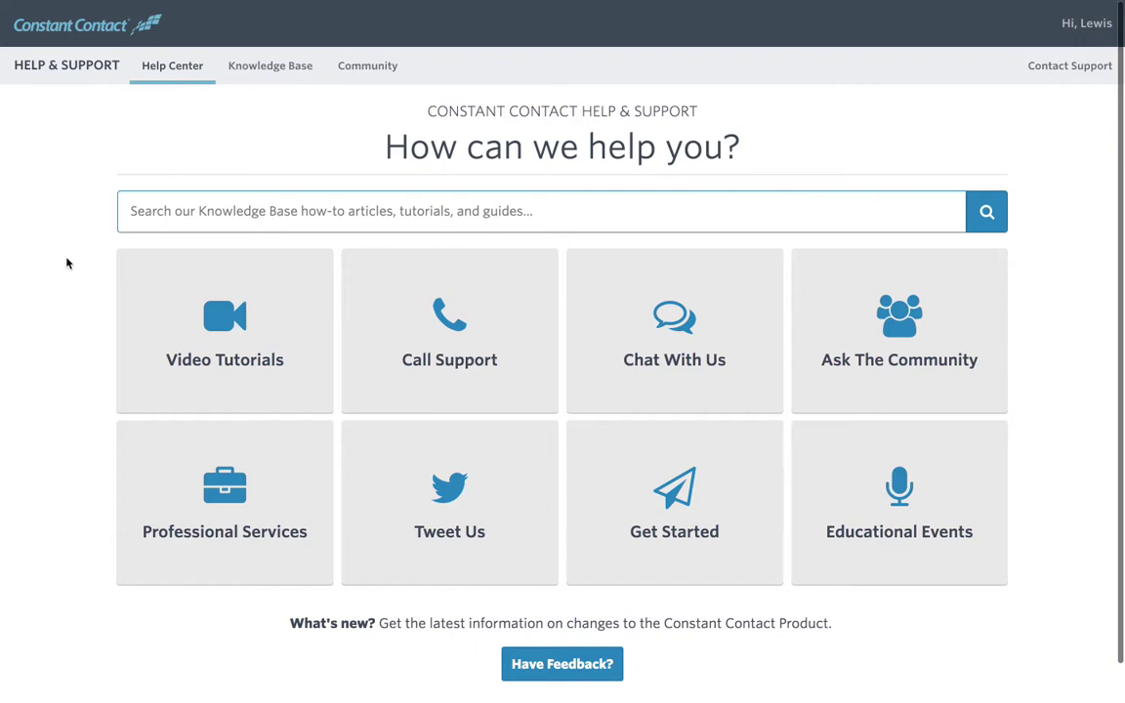
Search the help knowledge base for 'split testing' and remove the trailing asterisk from the keyword
left_click(227, 197)
type("s")
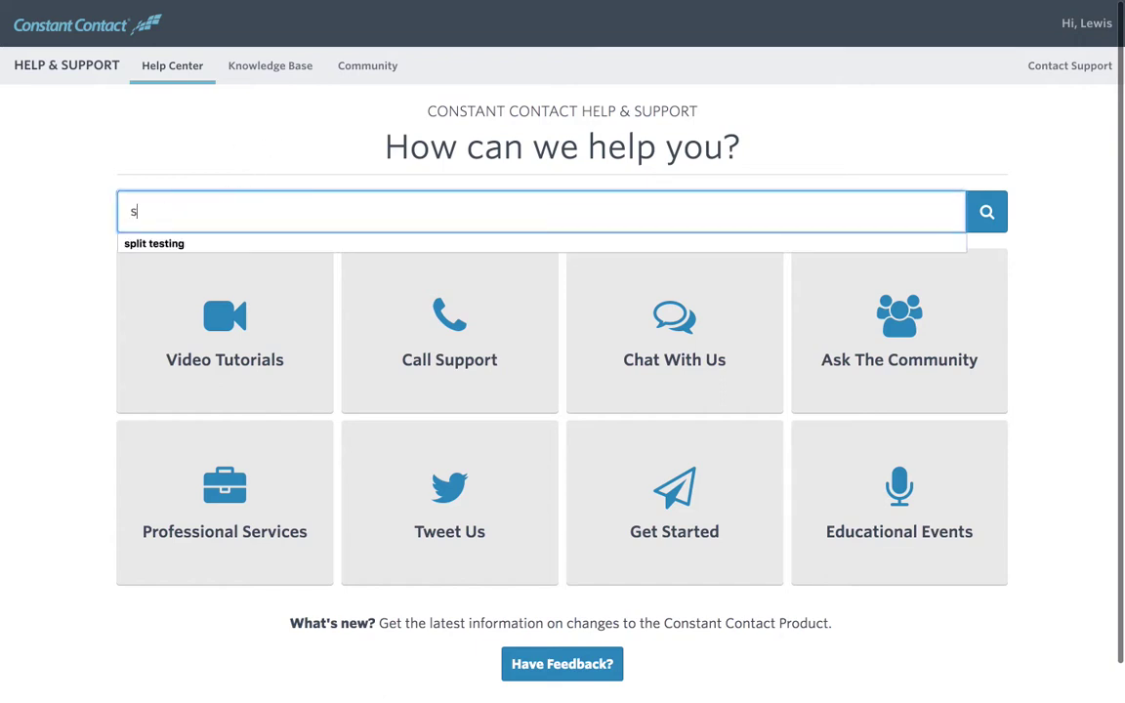
type("plit testing*")
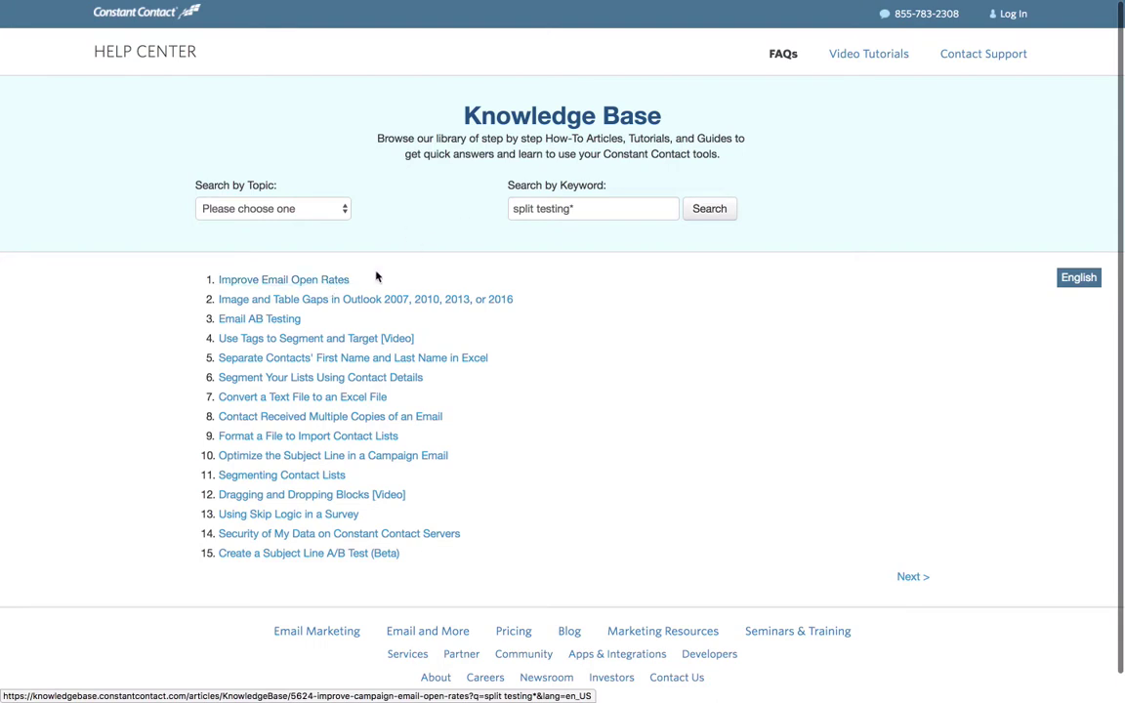
triple_click(508, 210)
left_click(572, 209)
key("BackSpace")
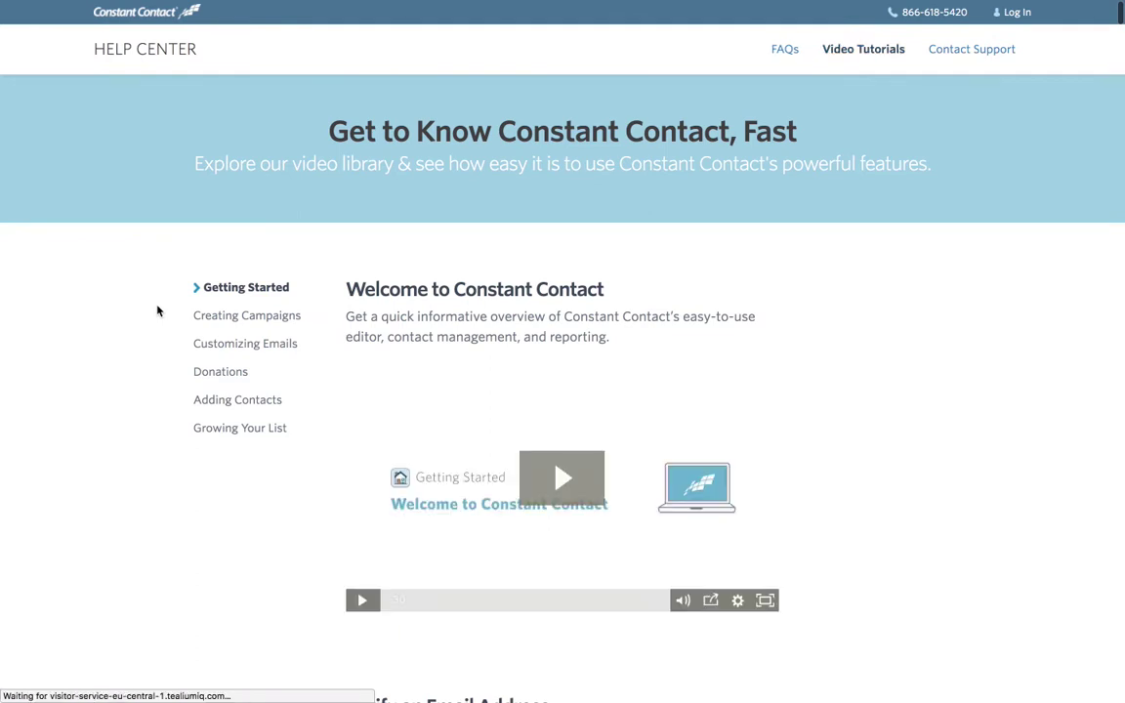
Browse the Creating Campaigns tutorial videos in the video library
left_click(273, 319)
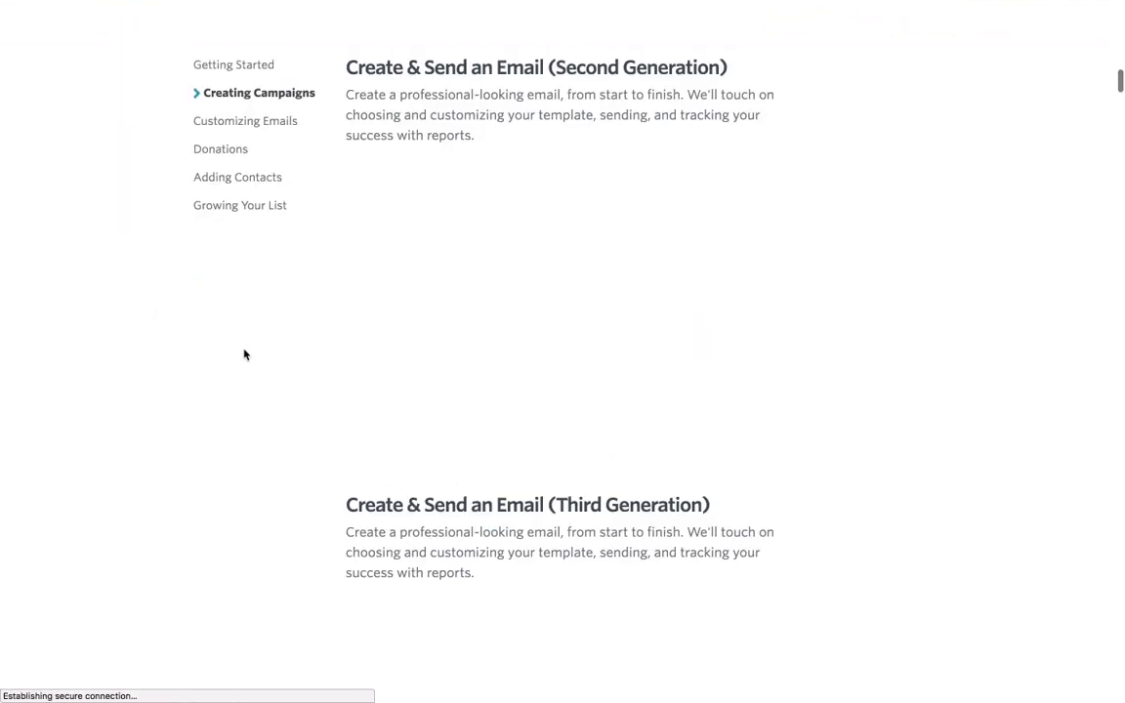
scroll(500, 567, "down", 4)
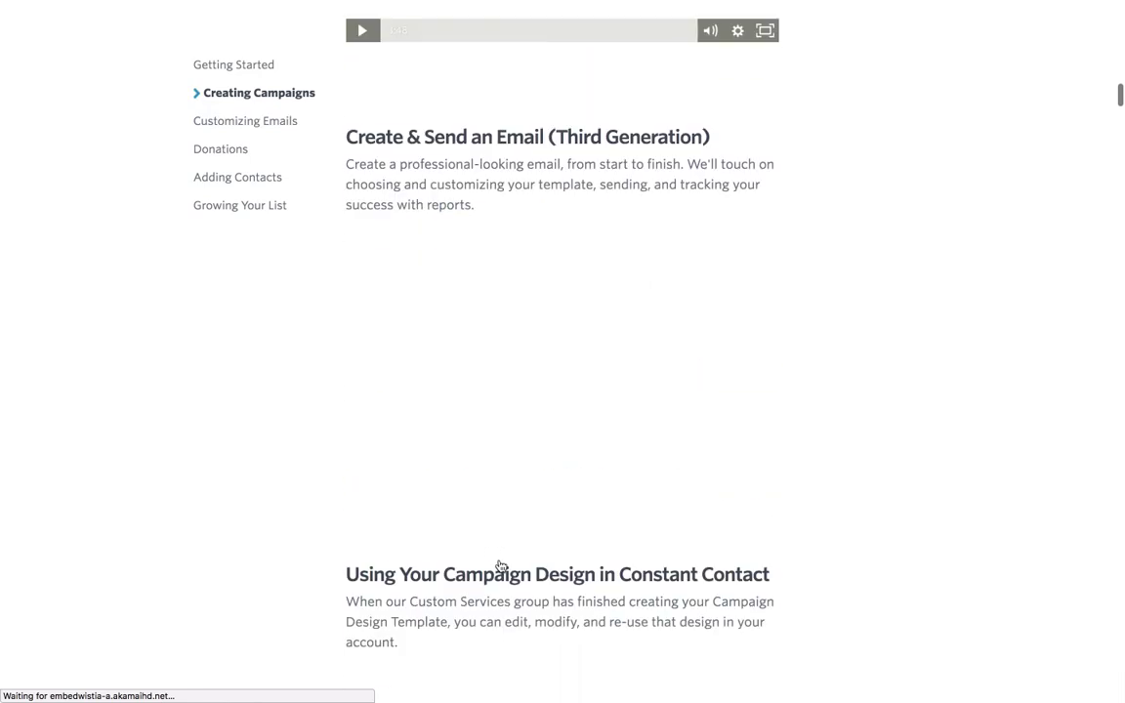
scroll(500, 566, "down", 4)
scroll(500, 567, "down", 4)
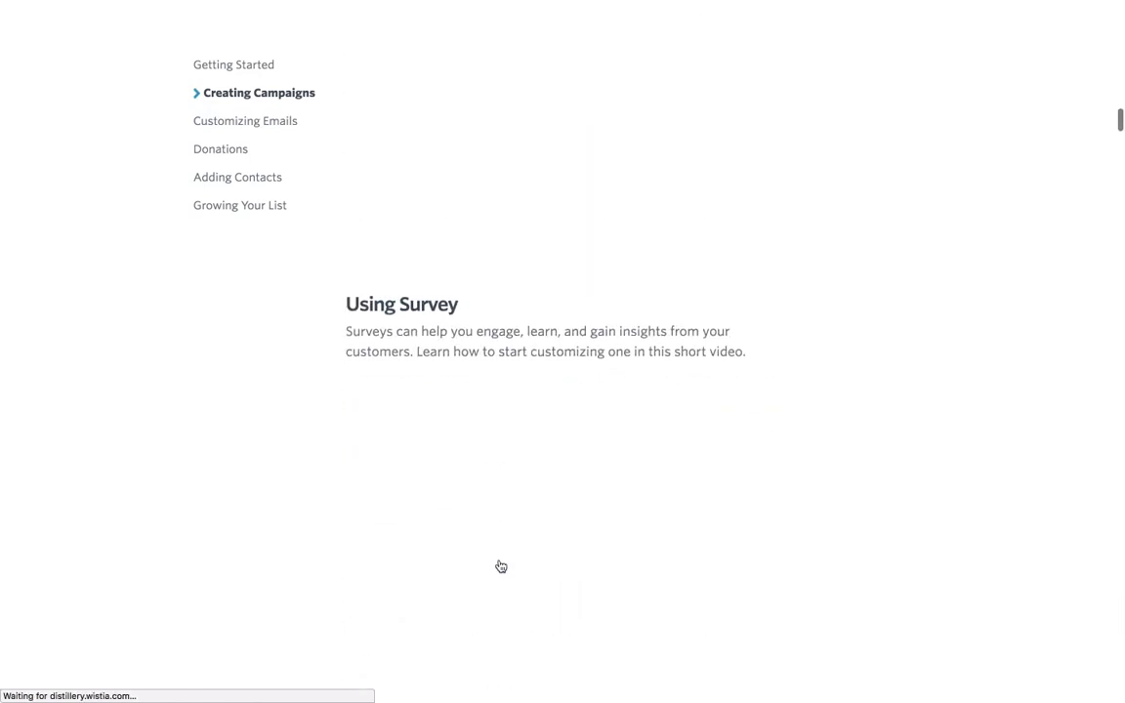
scroll(500, 566, "up", 12)
scroll(500, 566, "up", 13)
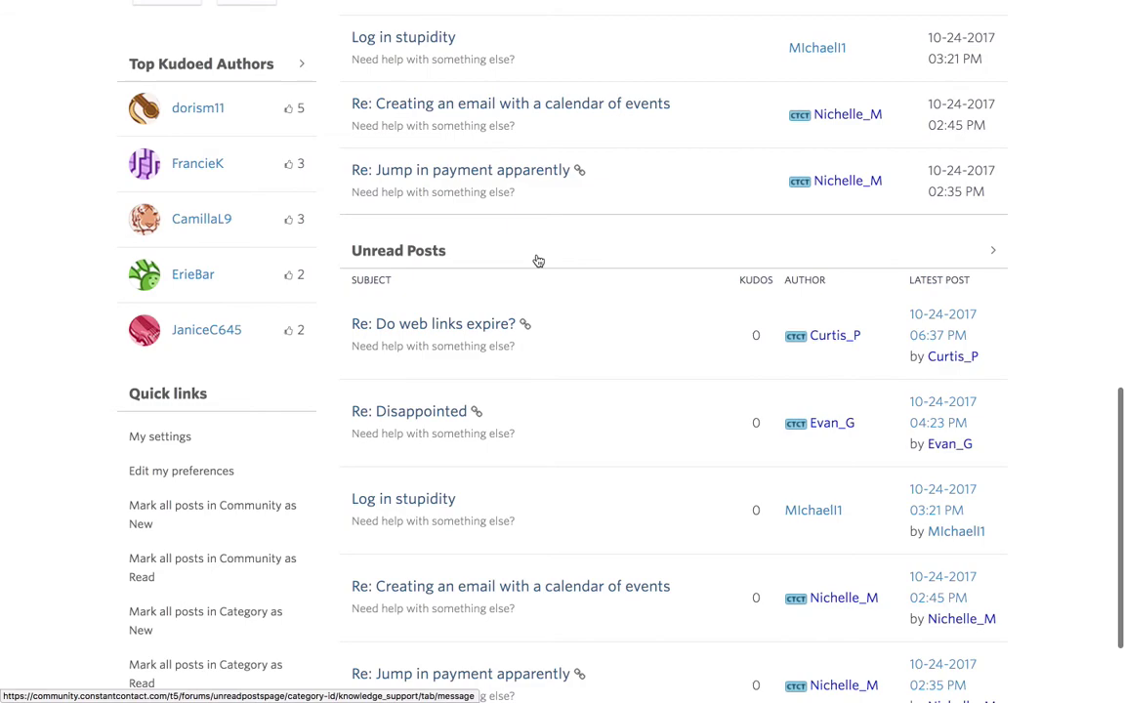
Scroll through the Knowledge & Support page's support forums, latest posts and unread posts
scroll(537, 260, "up", 2)
scroll(537, 260, "up", 2)
scroll(537, 260, "up", 1)
scroll(537, 257, "up", 3)
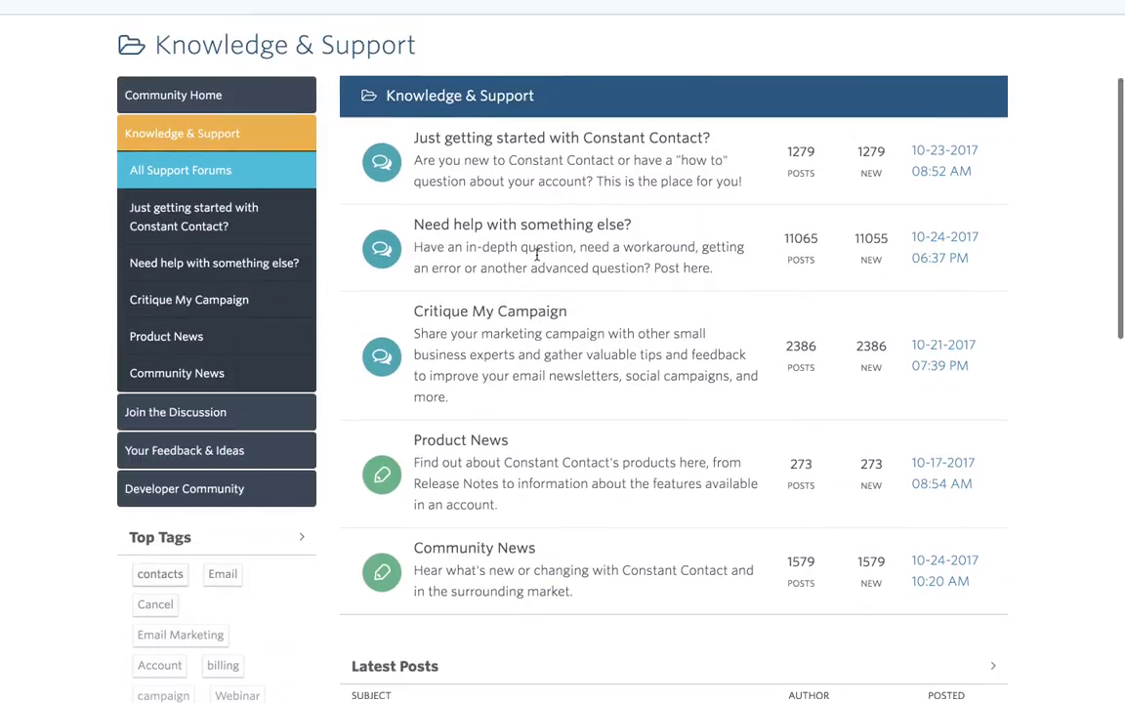
scroll(538, 256, "down", 7)
scroll(537, 261, "down", 3)
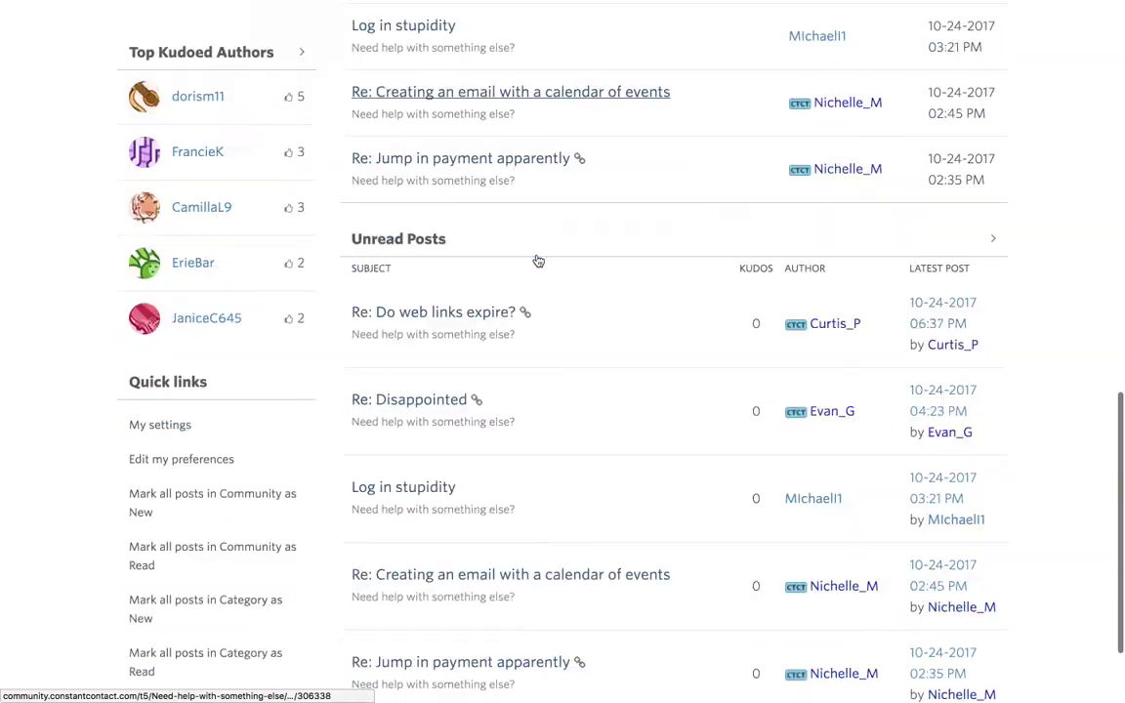
scroll(537, 261, "down", 2)
scroll(537, 260, "up", 5)
scroll(537, 260, "up", 3)
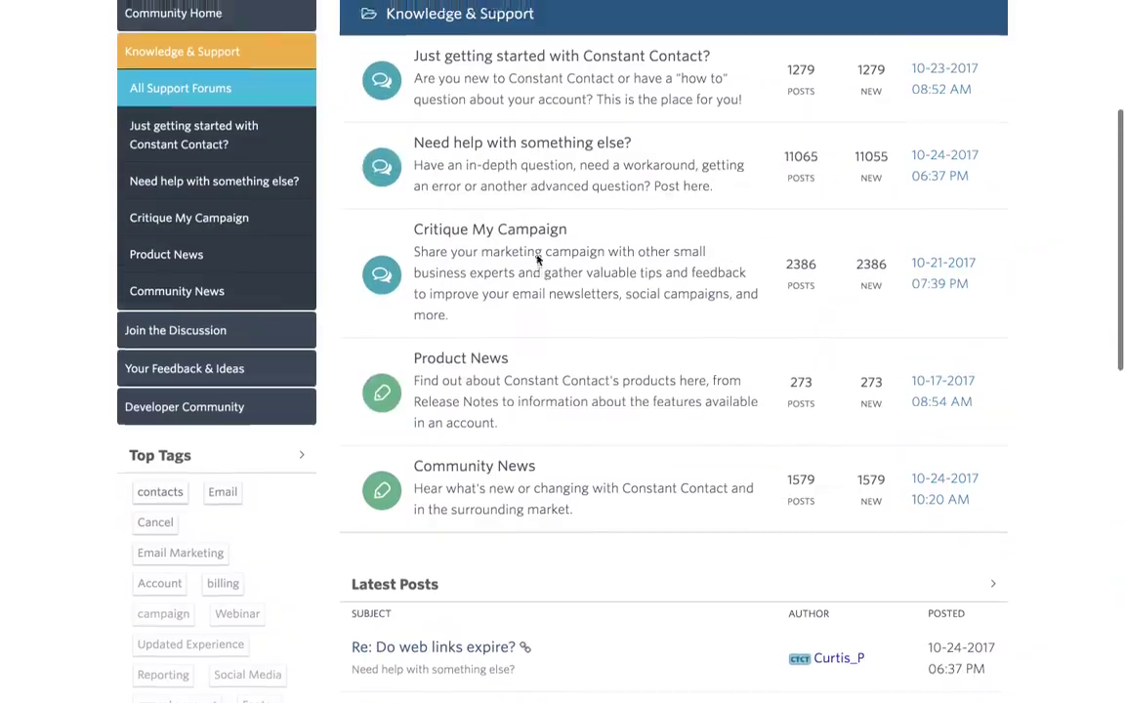
scroll(537, 260, "up", 3)
scroll(537, 260, "down", 3)
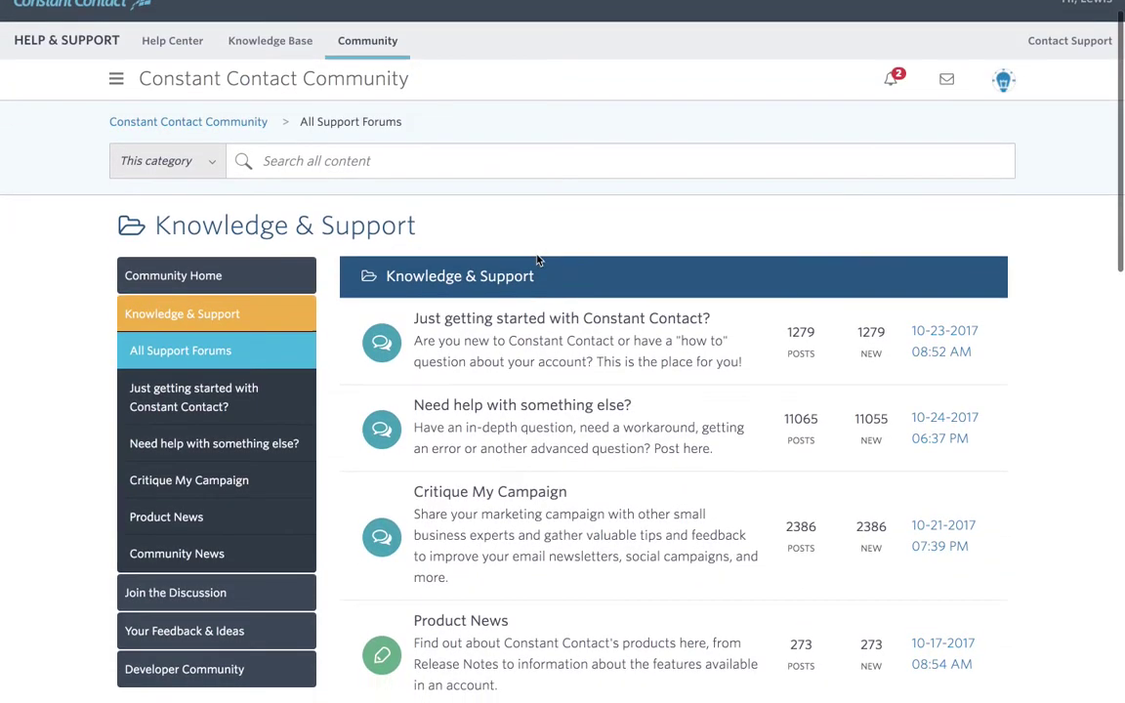
scroll(645, 310, "down", 4)
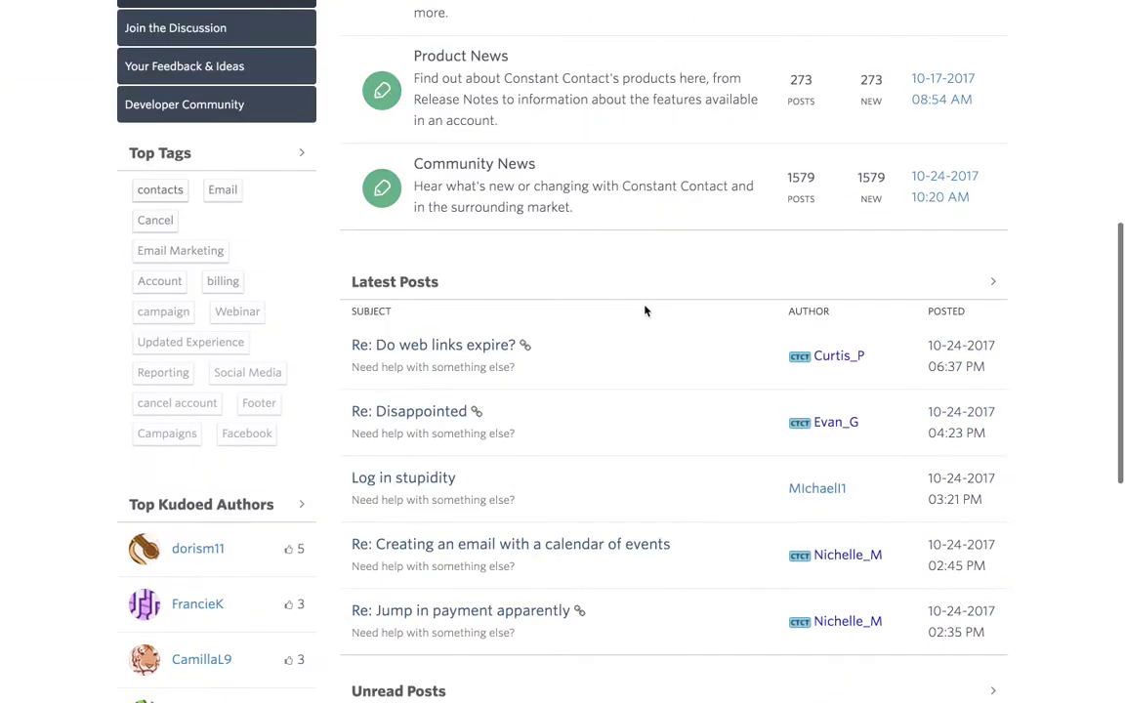
scroll(645, 310, "down", 3)
scroll(644, 310, "down", 3)
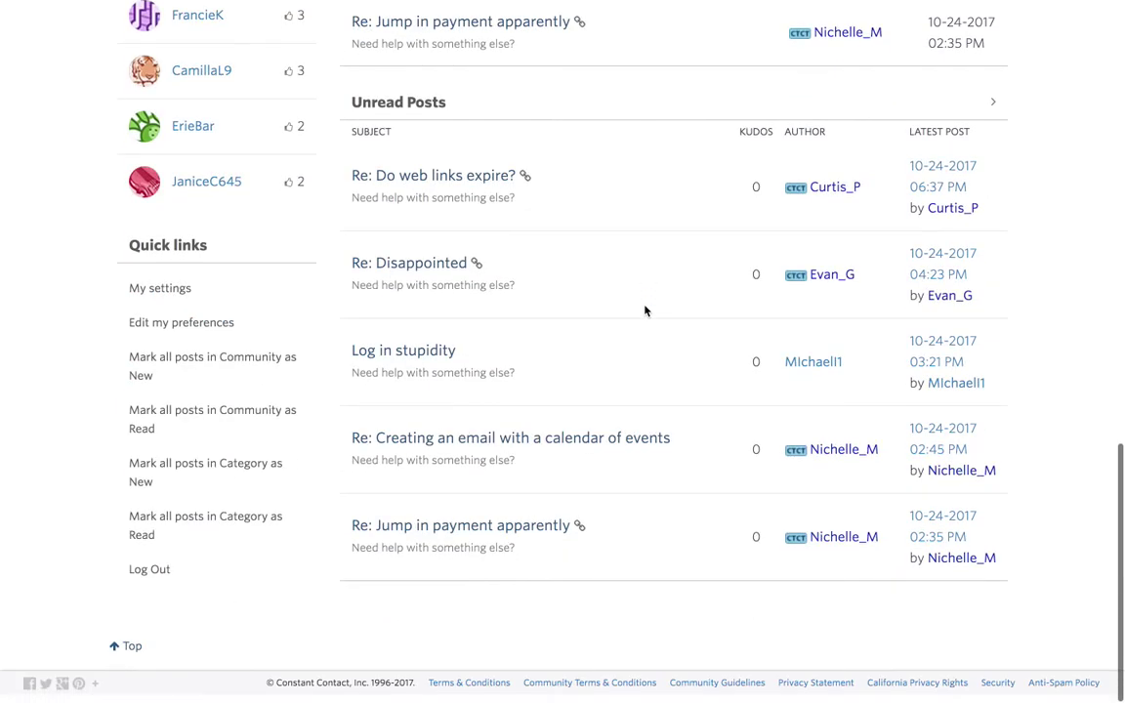